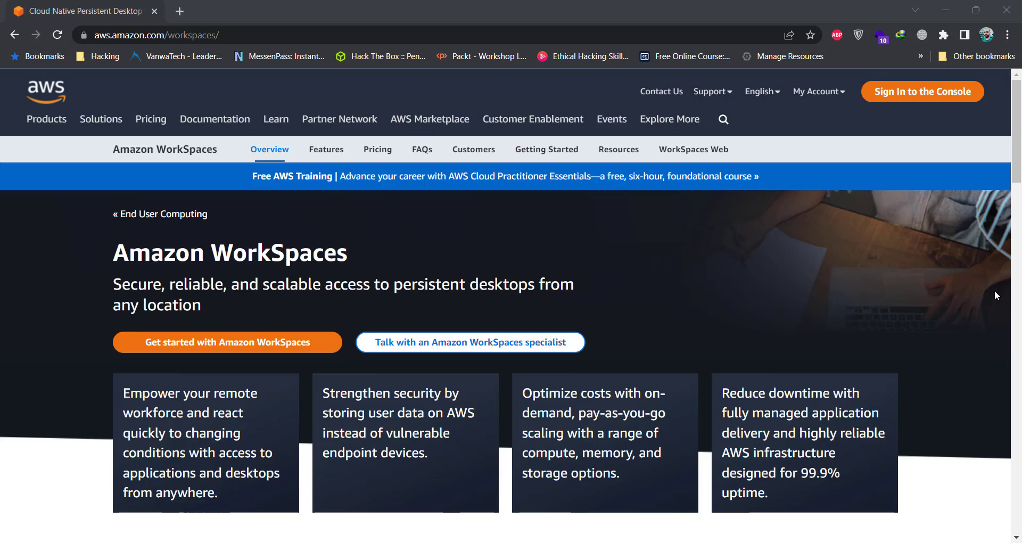
# Step: Search the console for 'workspaces', correcting the mistyped 'worksa'
pyautogui.scroll(-1, 994, 296)
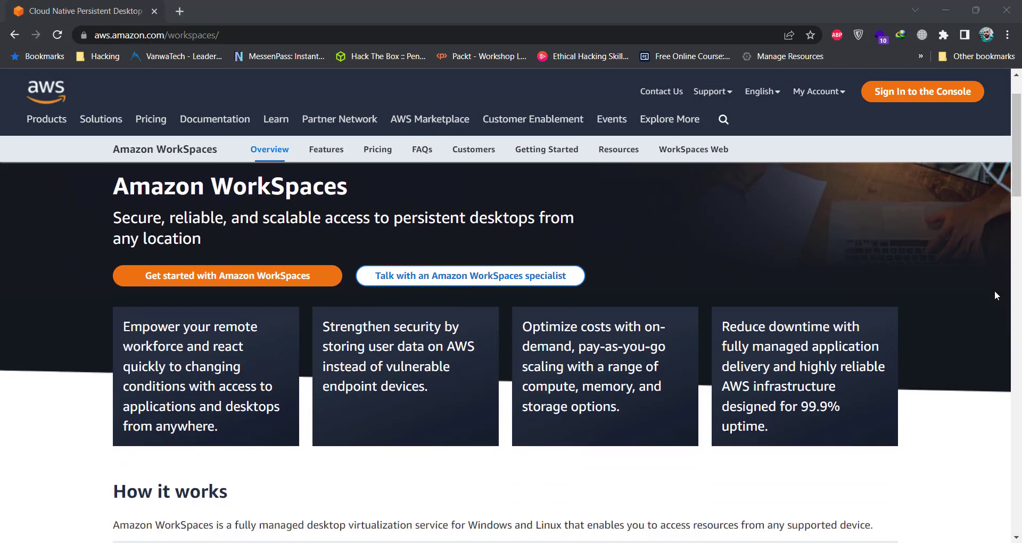
pyautogui.scroll(-1, 995, 292)
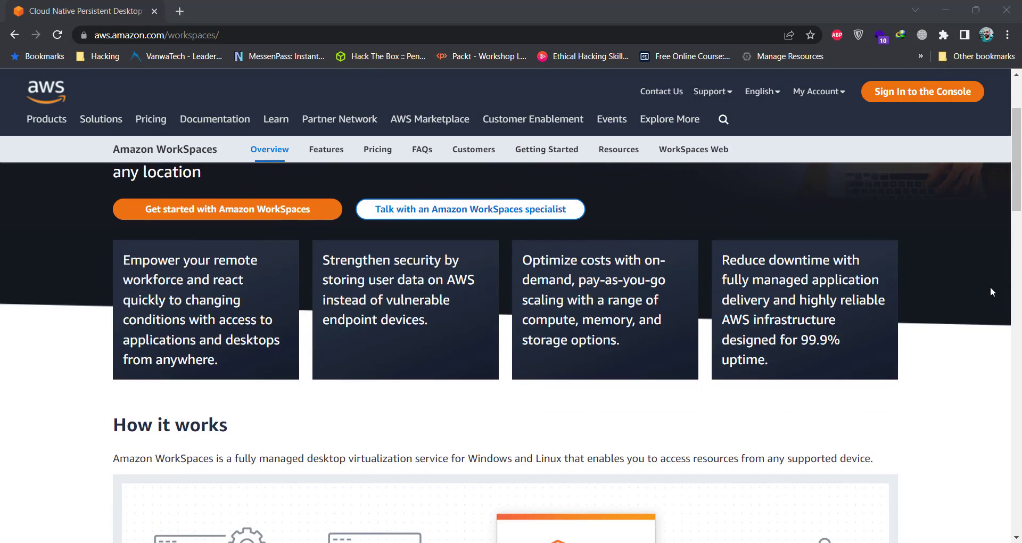
pyautogui.scroll(-1, 991, 287)
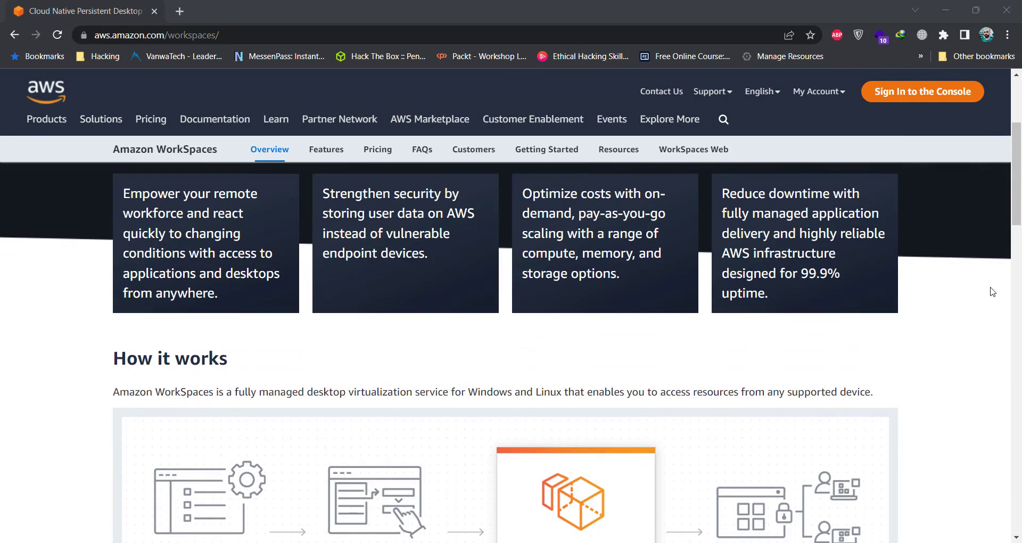
pyautogui.scroll(-2, 992, 292)
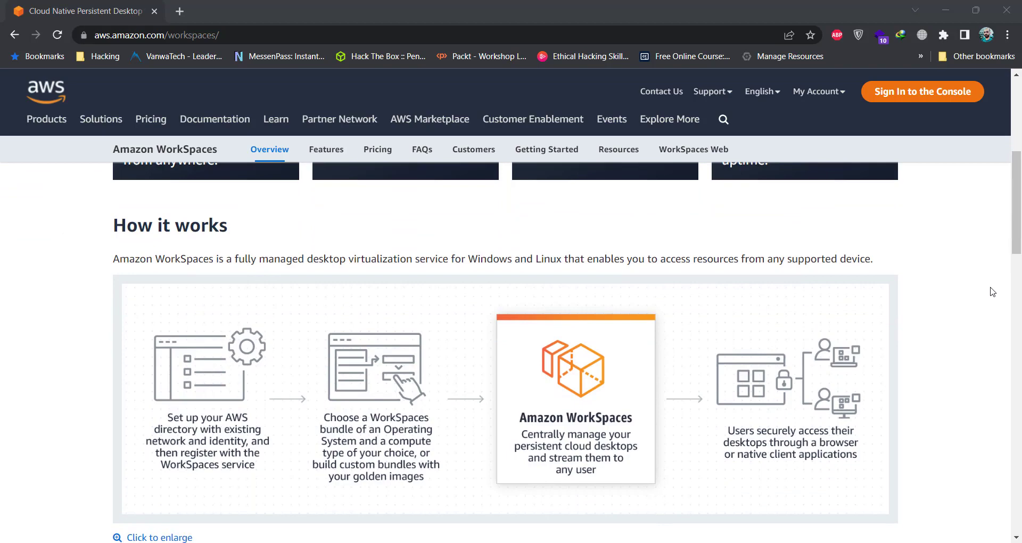
pyautogui.scroll(-1, 992, 291)
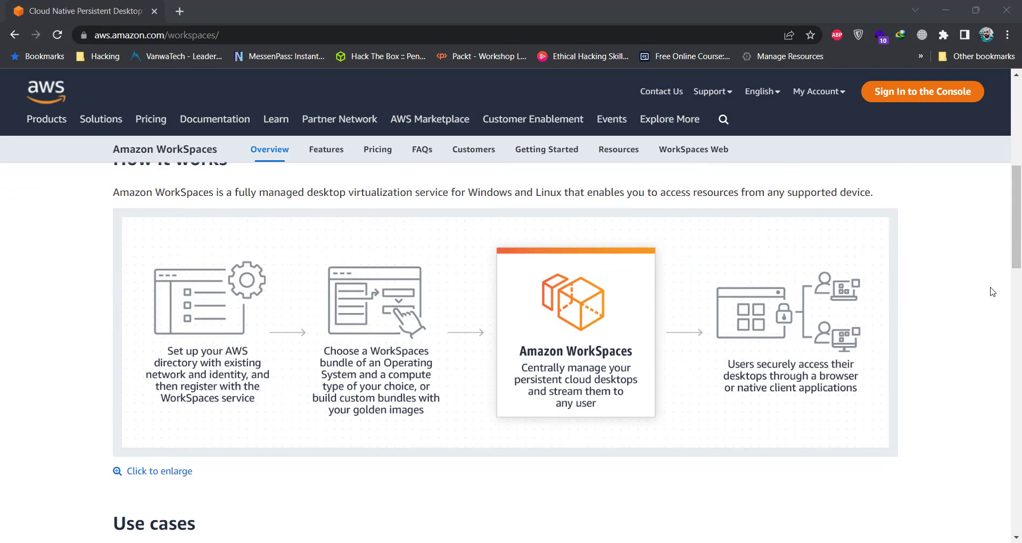
pyautogui.scroll(-1, 992, 291)
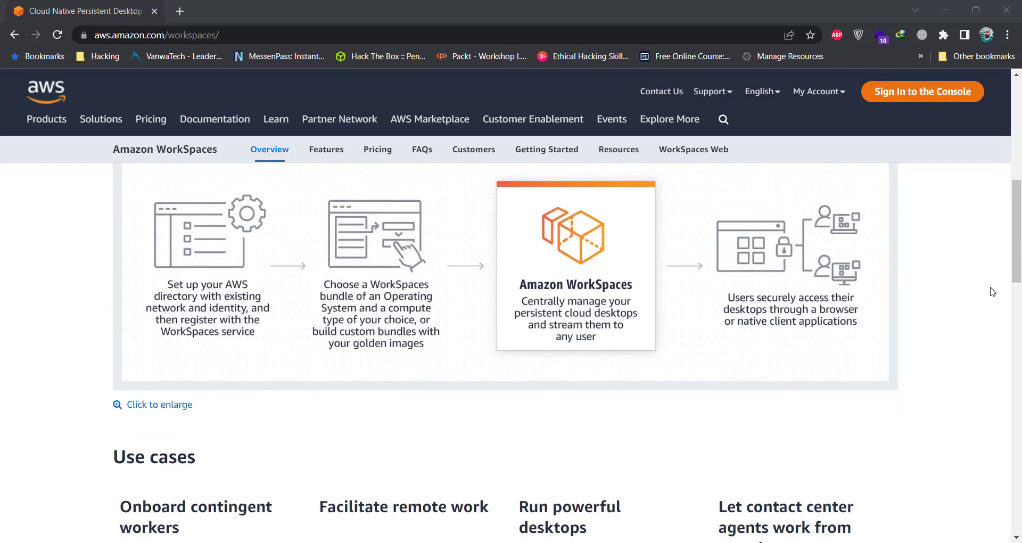
pyautogui.scroll(-1, 992, 292)
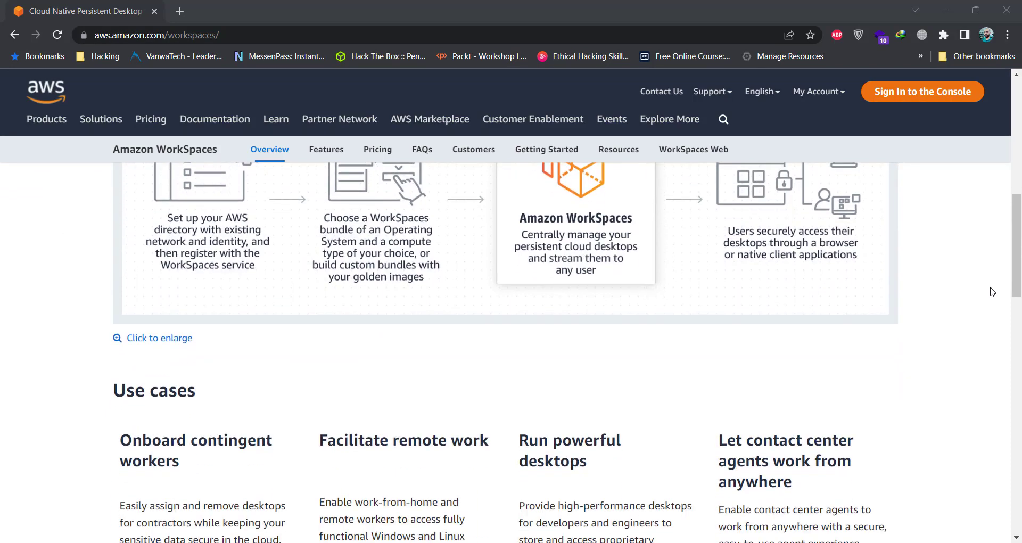
pyautogui.scroll(-2, 993, 291)
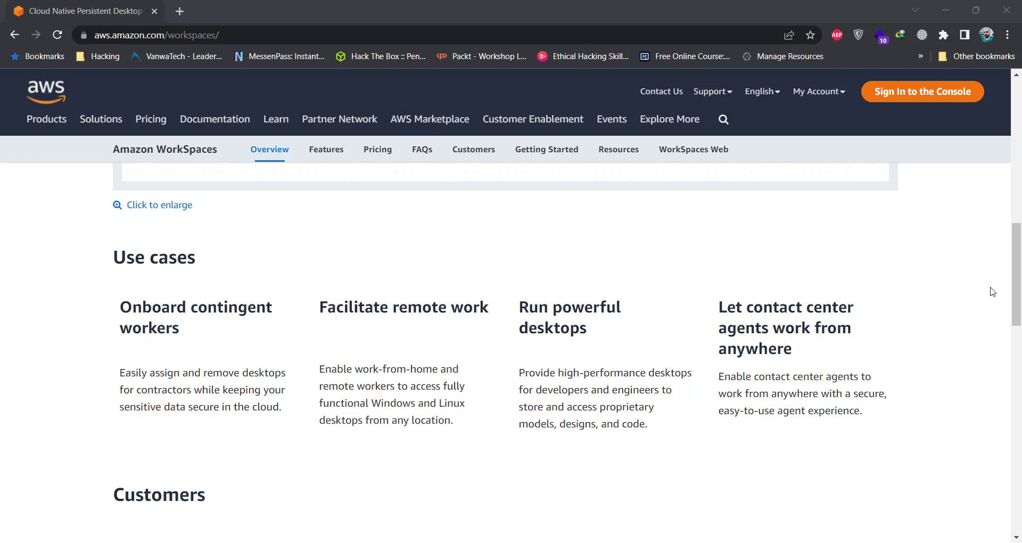
pyautogui.scroll(-1, 991, 290)
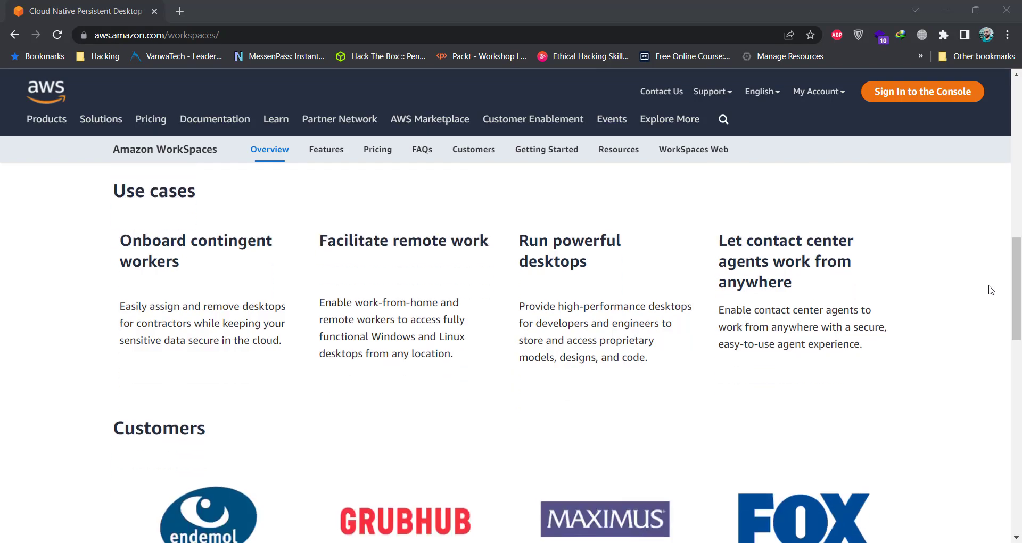
pyautogui.scroll(-1, 990, 290)
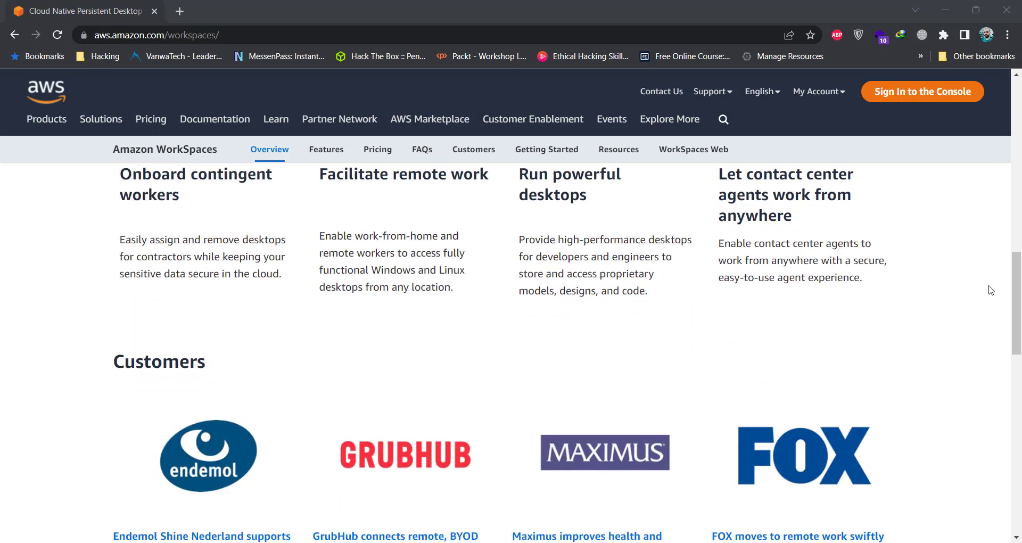
pyautogui.scroll(-3, 991, 290)
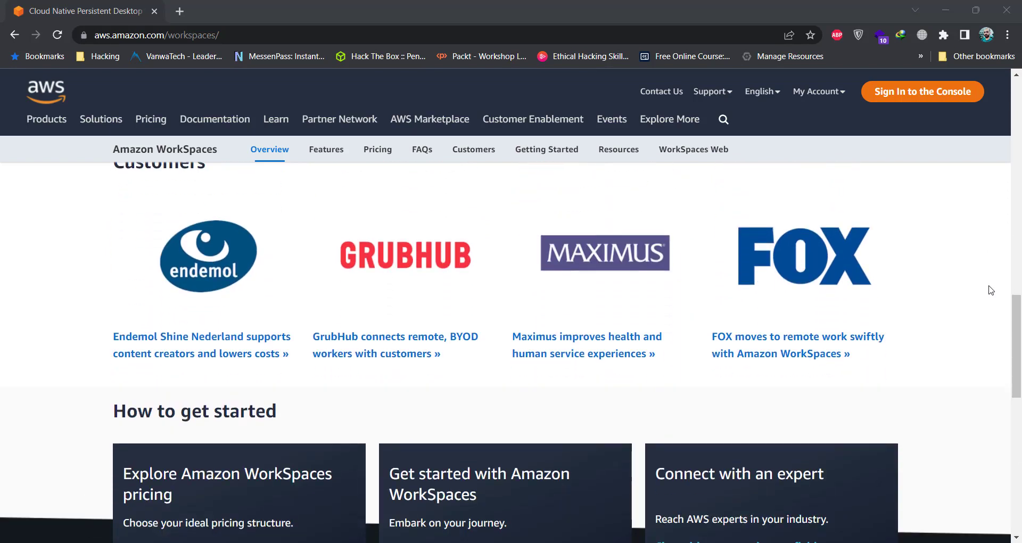
pyautogui.scroll(5, 991, 290)
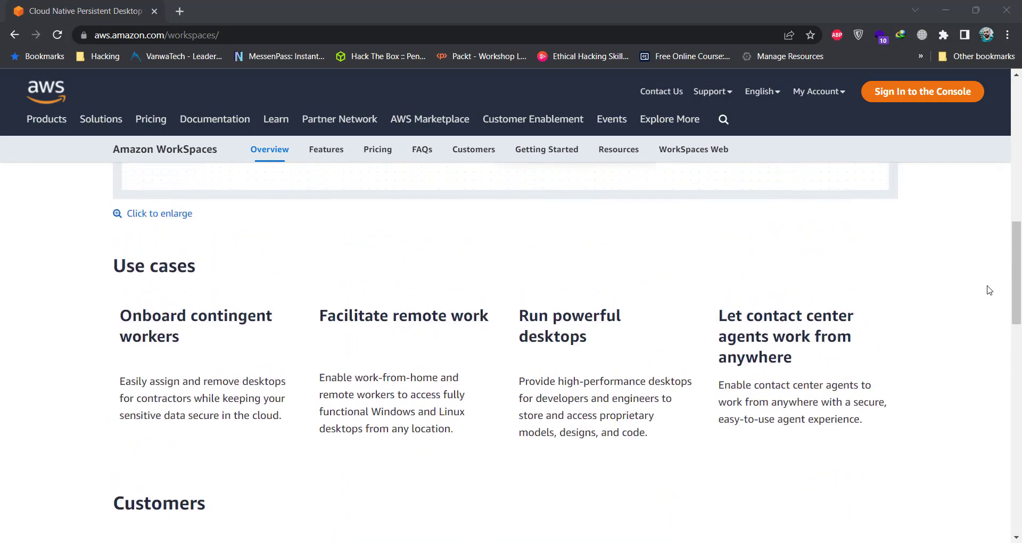
pyautogui.scroll(2, 989, 290)
pyautogui.scroll(8, 988, 290)
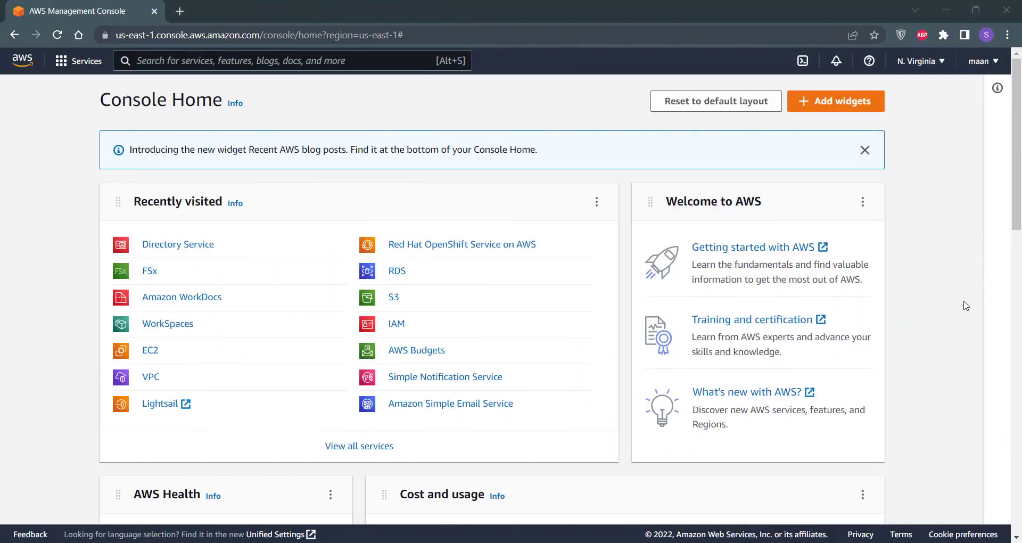
pyautogui.click(263, 66)
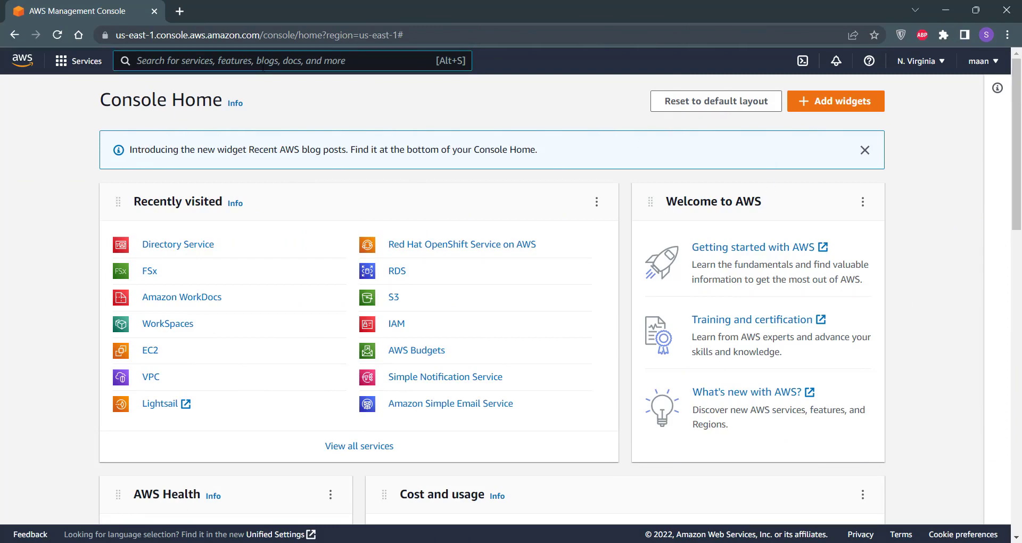
pyautogui.write('worksa')
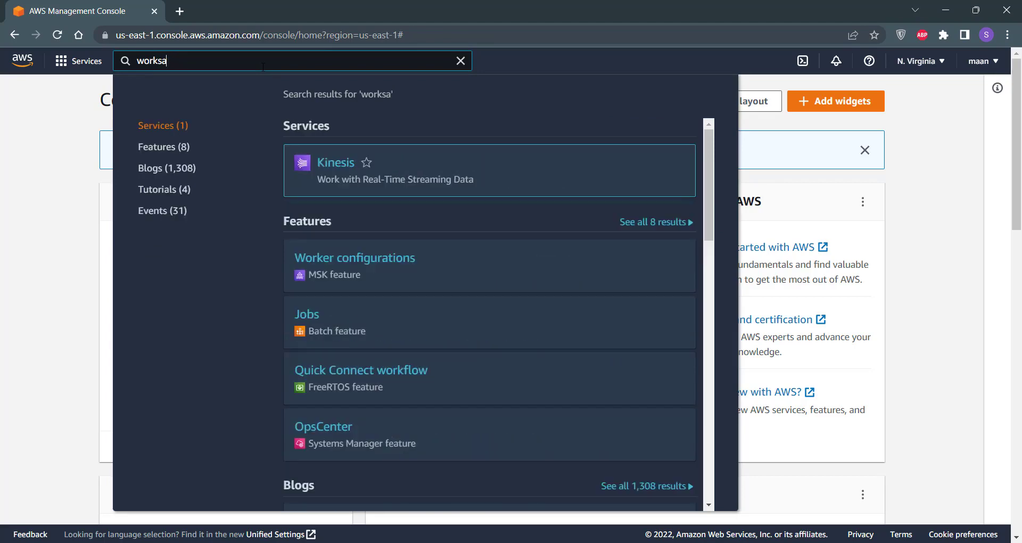
pyautogui.press('BackSpace')
pyautogui.write('paces')
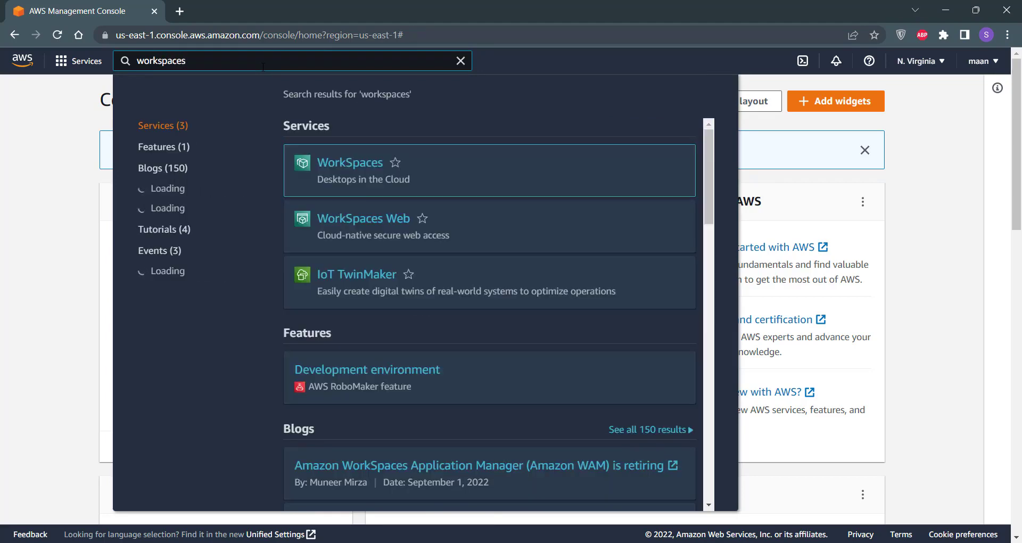
# Step: Open the WorkSpaces service from the search results and go to its Directories page
pyautogui.click(358, 168)
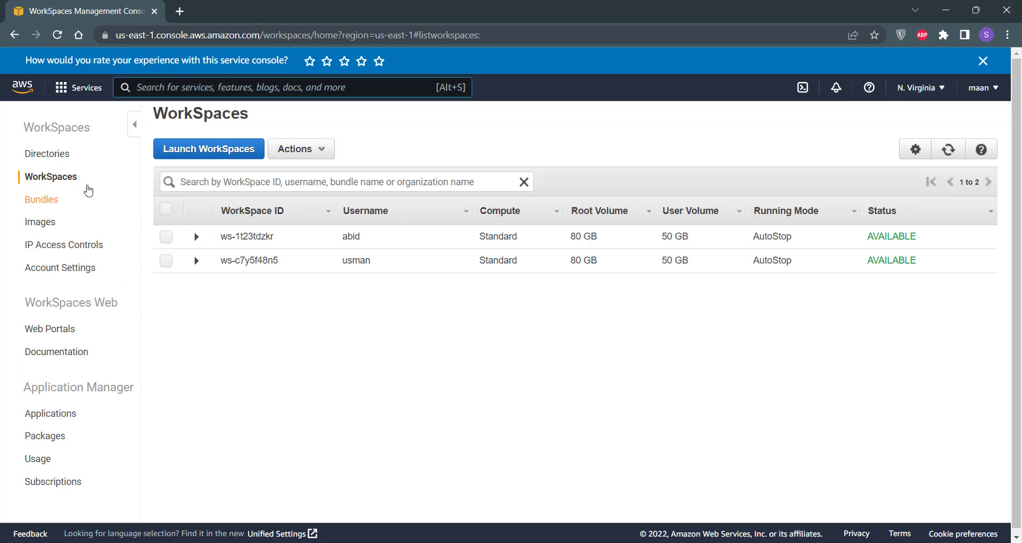
pyautogui.click(47, 160)
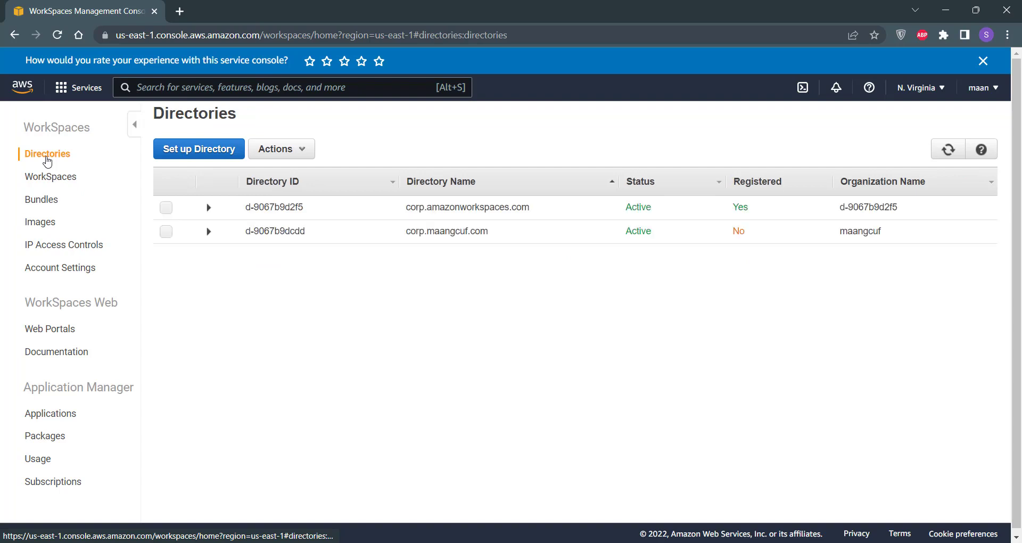
# Step: Start a new AWS Managed Microsoft AD directory and choose Standard Edition
pyautogui.click(221, 159)
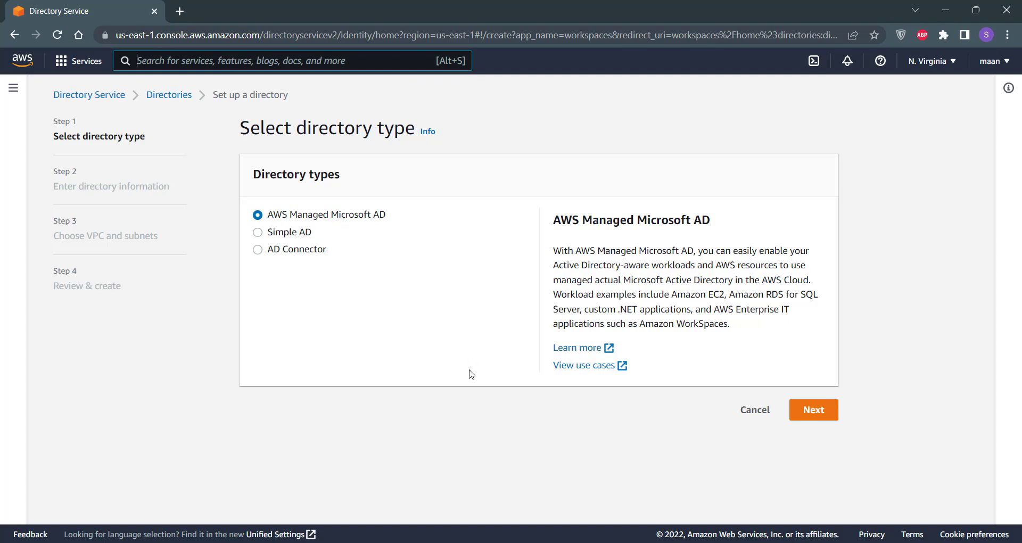
pyautogui.click(814, 421)
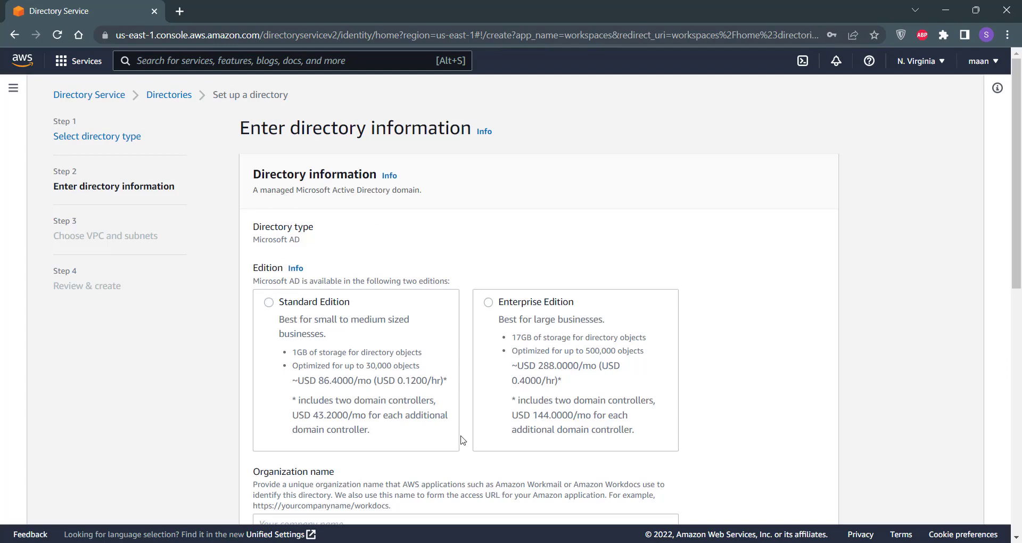
pyautogui.click(301, 302)
# Step: Enter organization name MyServerMentor and DNS name corp.myservermentor.com, clearing the autofilled NetBIOS name
pyautogui.scroll(-5, 320, 298)
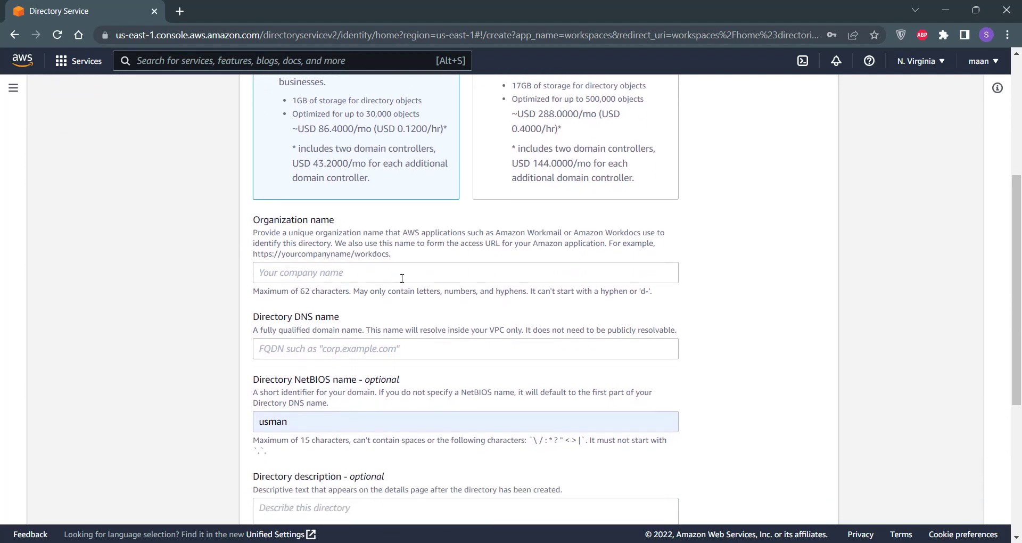
pyautogui.click(401, 278)
pyautogui.write('My')
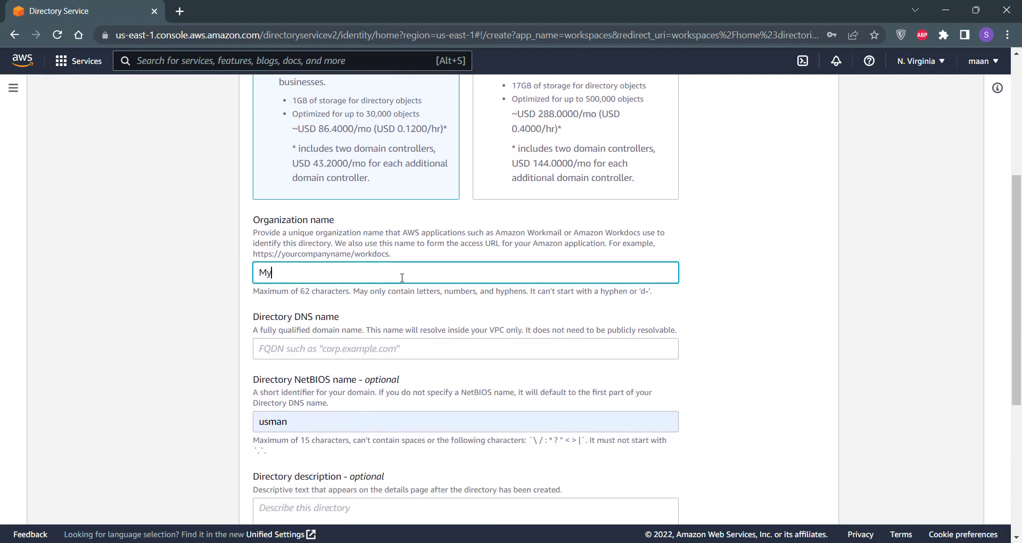
pyautogui.write('ServerMentor')
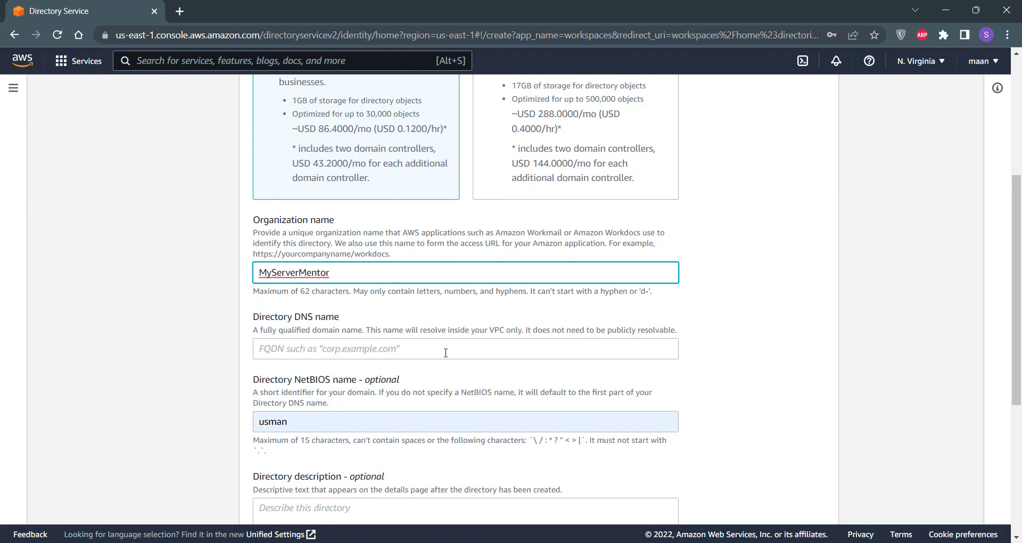
pyautogui.click(391, 352)
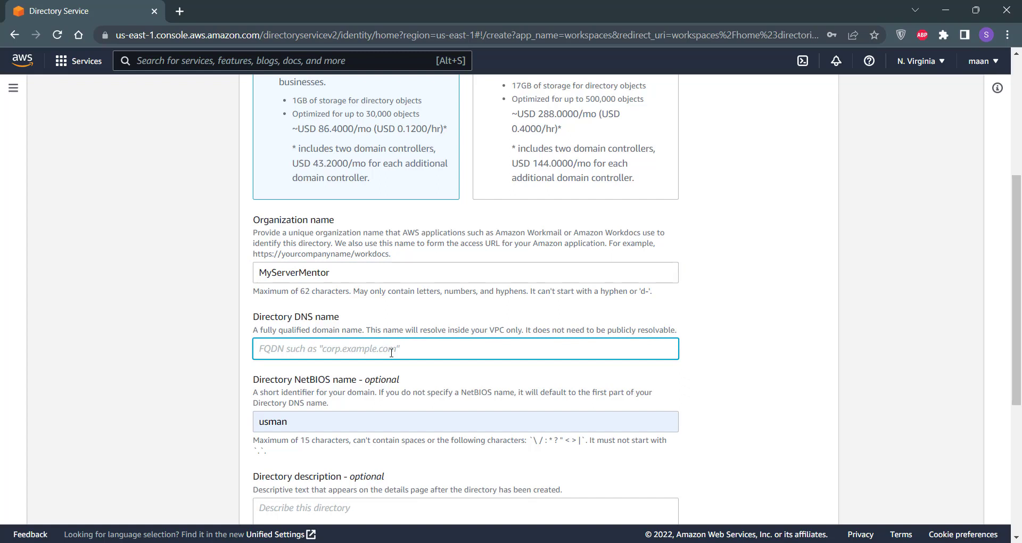
pyautogui.write('co')
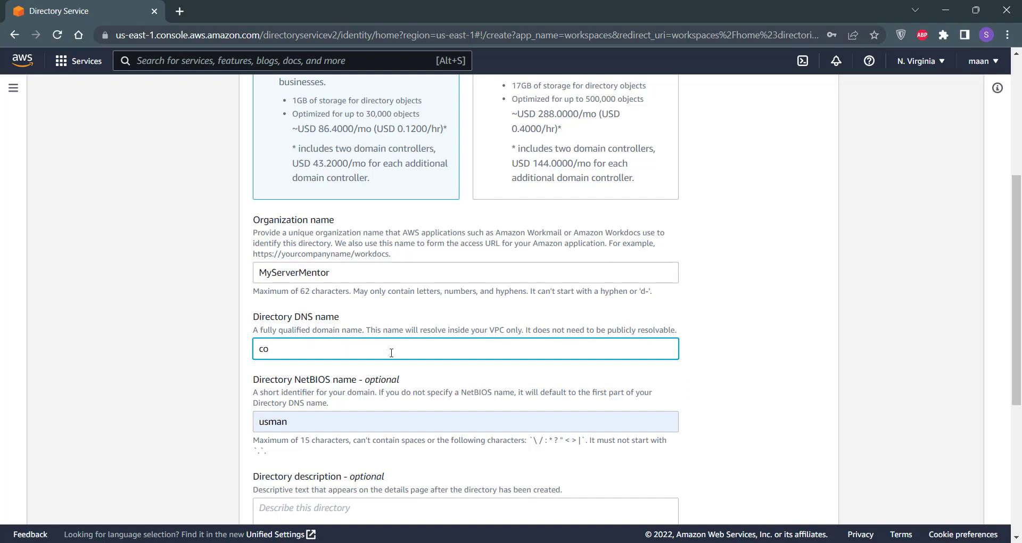
pyautogui.write('rp.myservermentor.com')
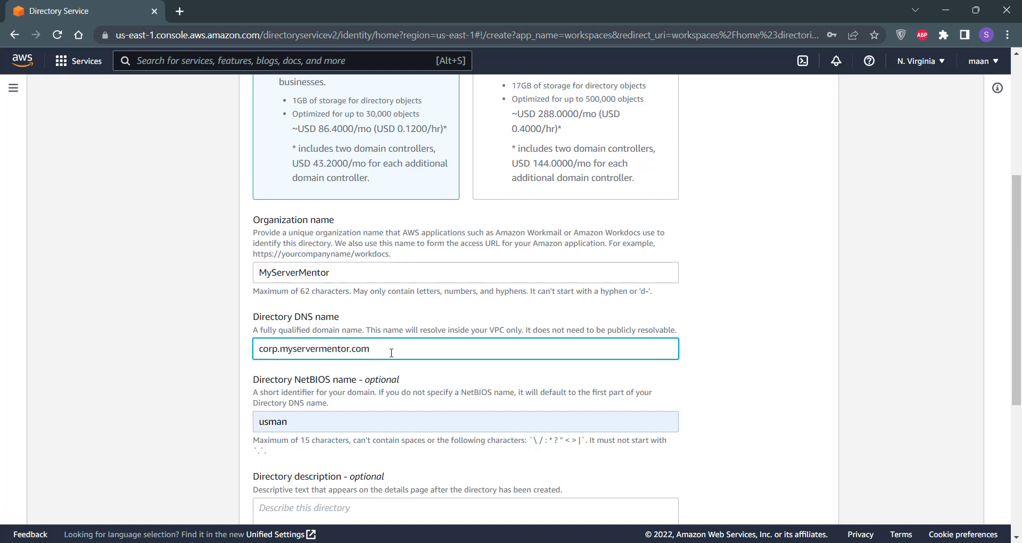
pyautogui.scroll(-2, 391, 352)
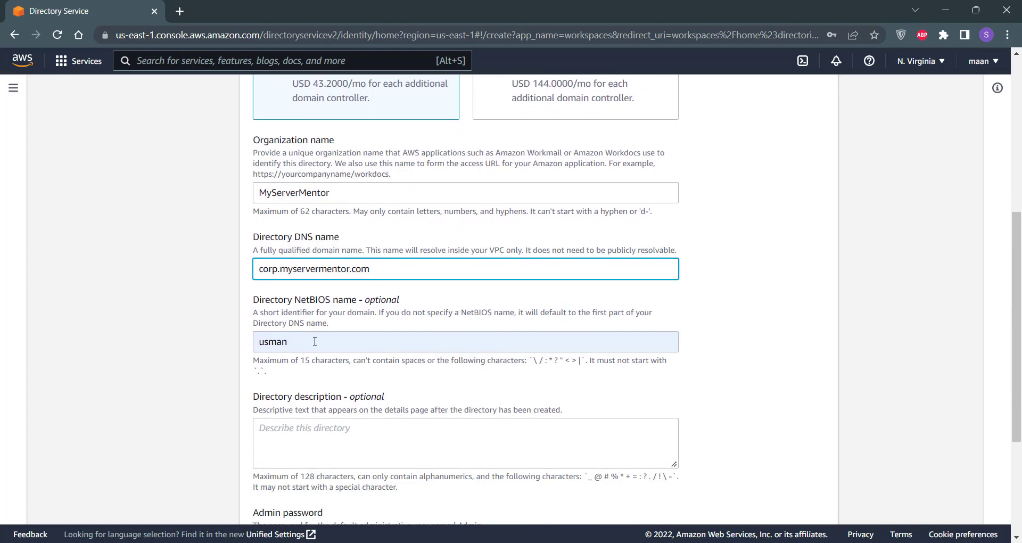
pyautogui.click(314, 341)
pyautogui.moveTo(314, 341); pyautogui.dragTo(202, 342)
pyautogui.press('BackSpace')
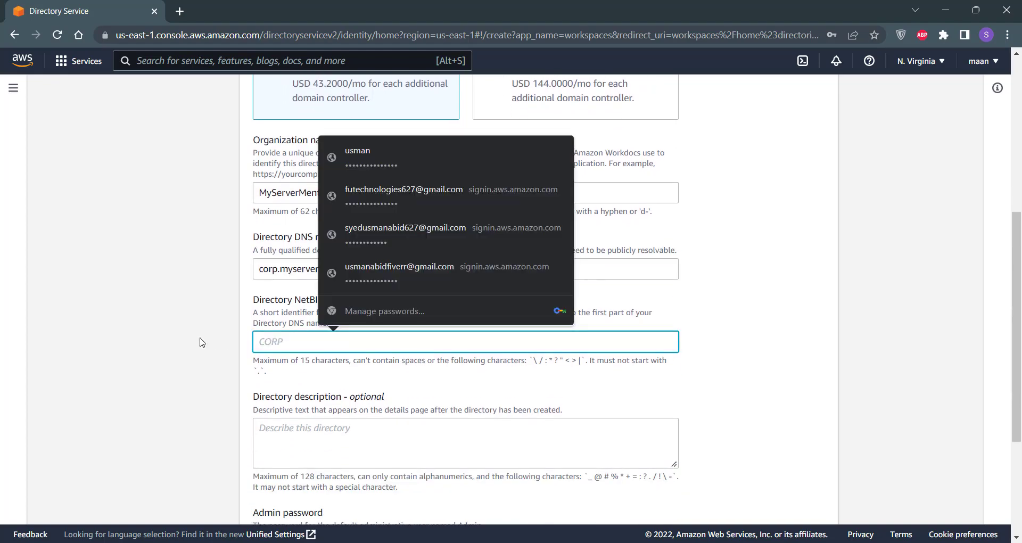
pyautogui.scroll(-4, 242, 408)
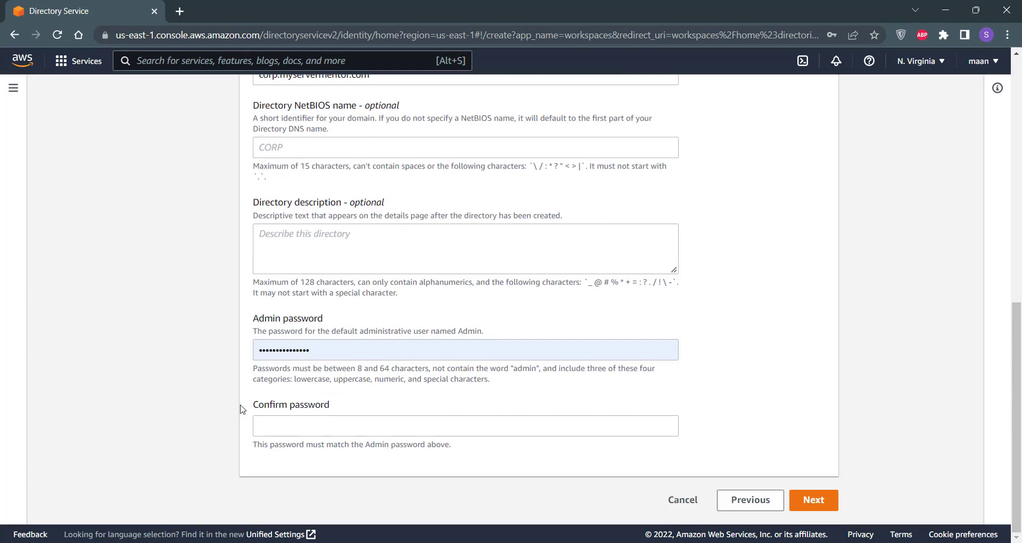
# Step: Set and confirm the Admin password, fixing the mismatched confirmation, and continue to VPC selection
pyautogui.click(426, 350)
pyautogui.moveTo(426, 350); pyautogui.dragTo(146, 350)
pyautogui.press('BackSpace')
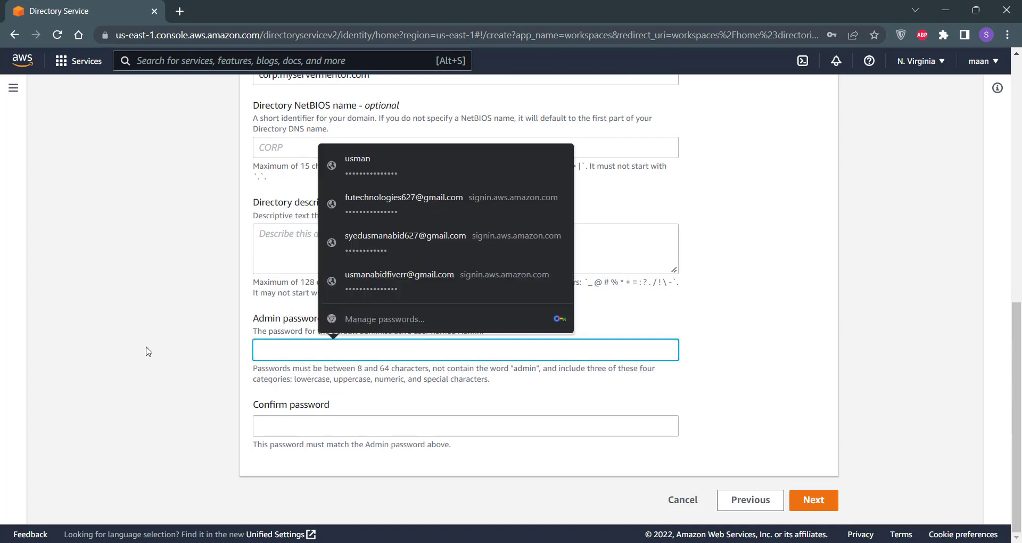
pyautogui.write('••••••••')
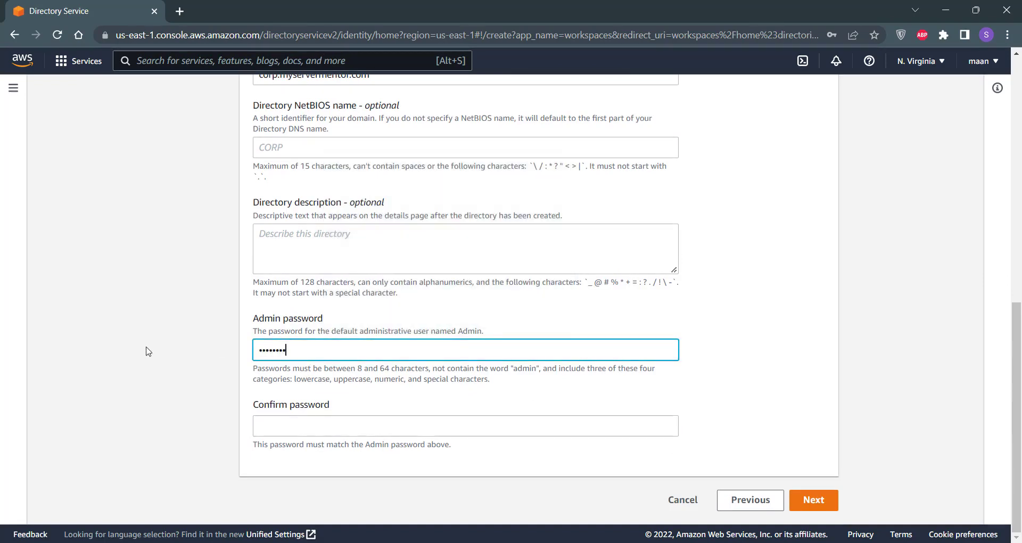
pyautogui.write('••')
pyautogui.press('Tab')
pyautogui.write('••••••••')
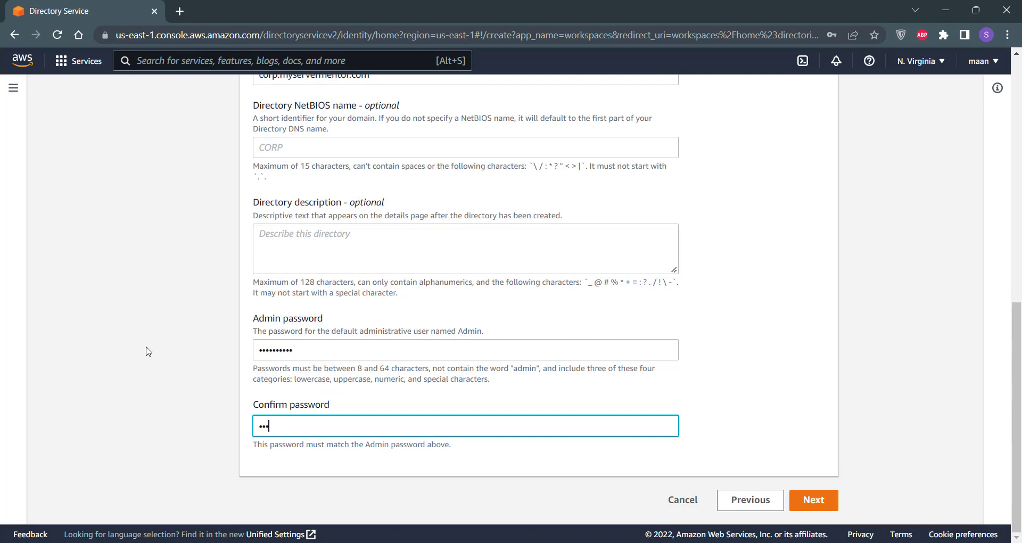
pyautogui.write('••')
pyautogui.click(825, 506)
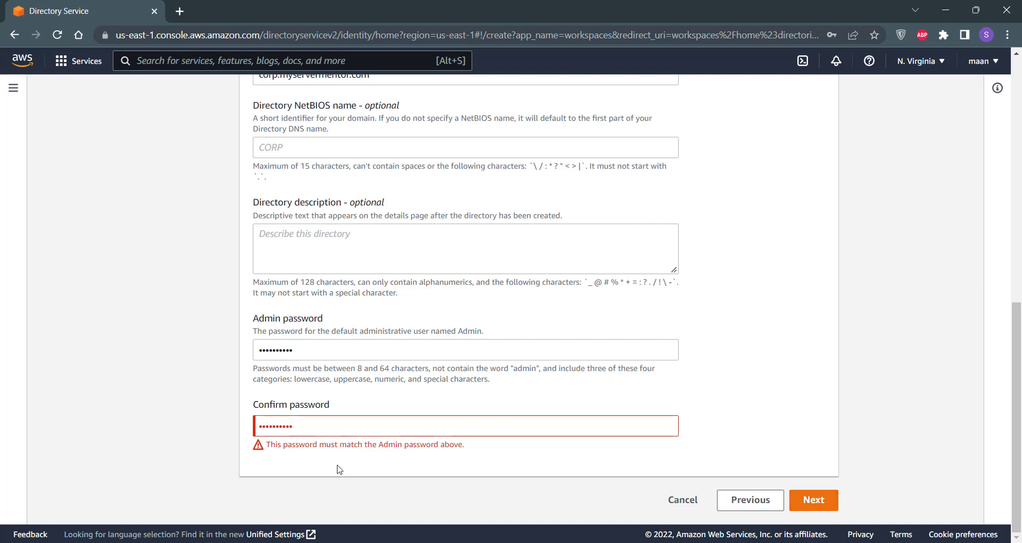
pyautogui.moveTo(206, 430); pyautogui.dragTo(193, 430)
pyautogui.press('BackSpace')
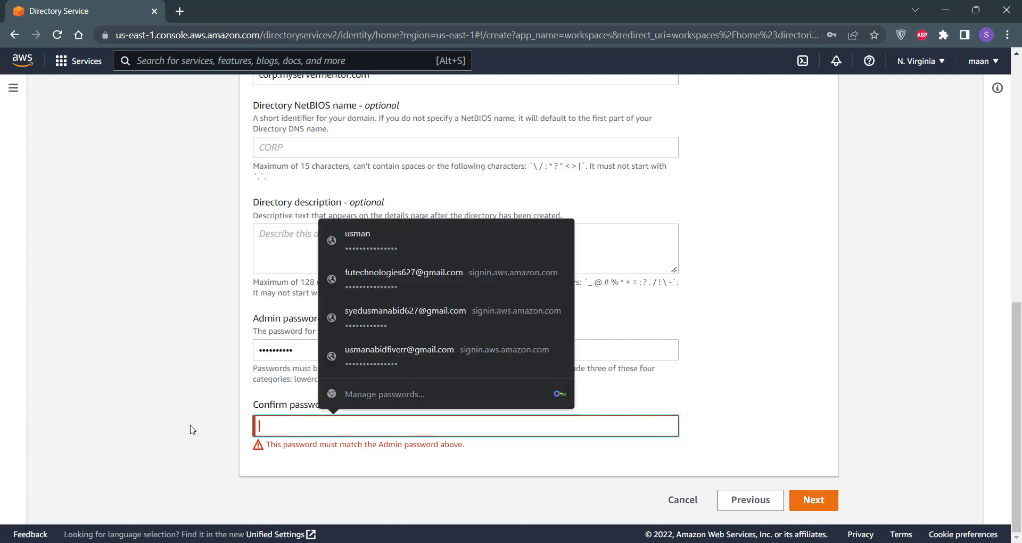
pyautogui.write('••••••••')
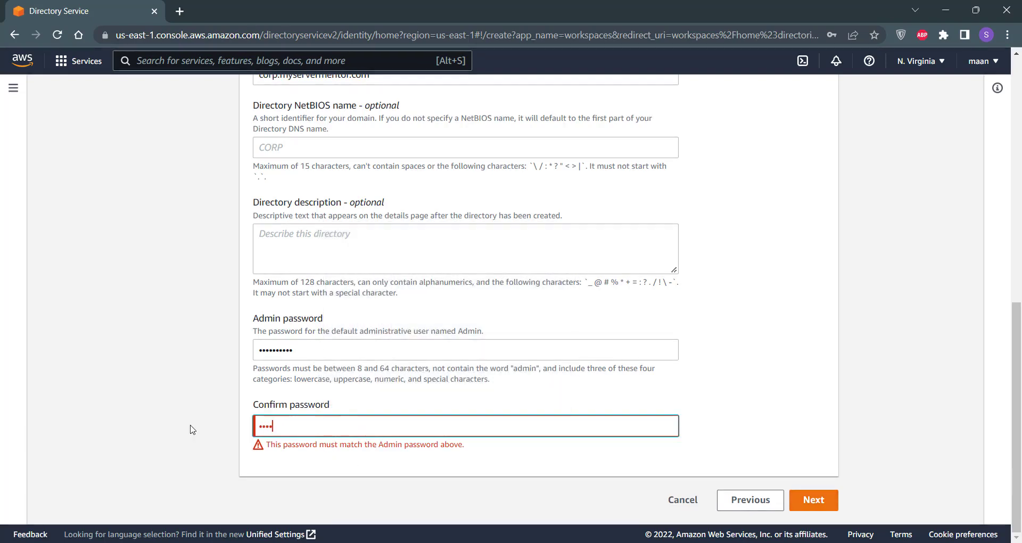
pyautogui.write('••')
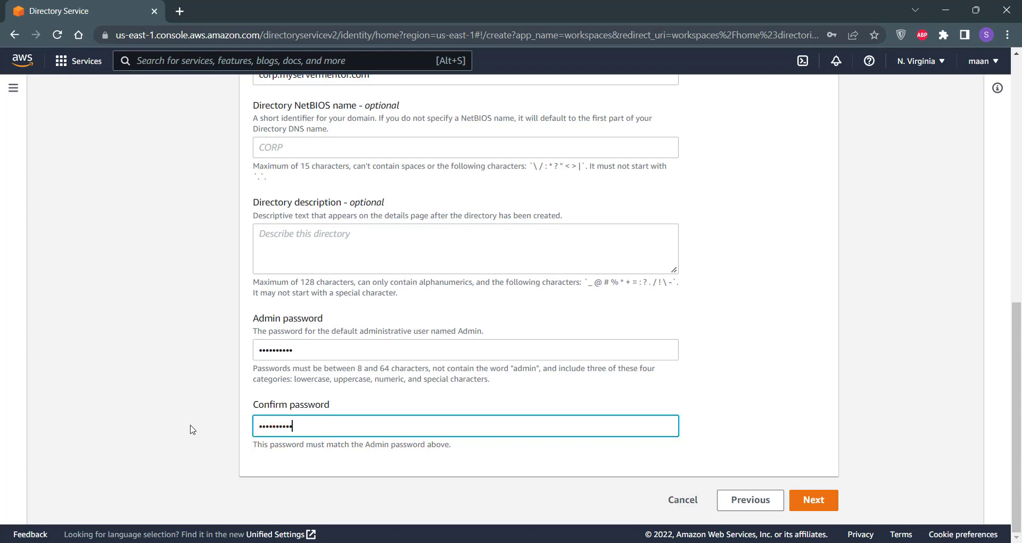
pyautogui.click(818, 508)
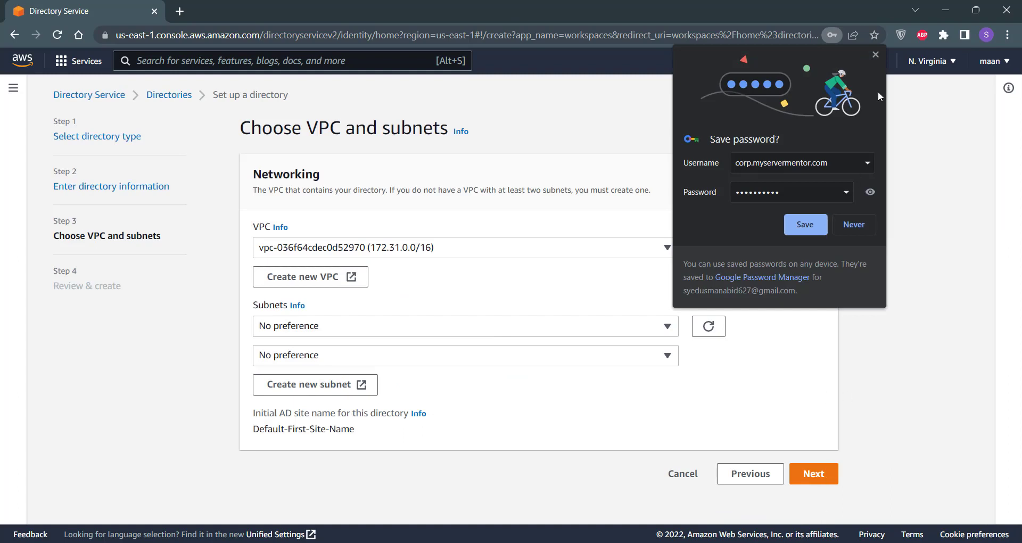
# Step: Dismiss the save-password popup, keep the default VPC and subnets, and continue to review
pyautogui.click(874, 53)
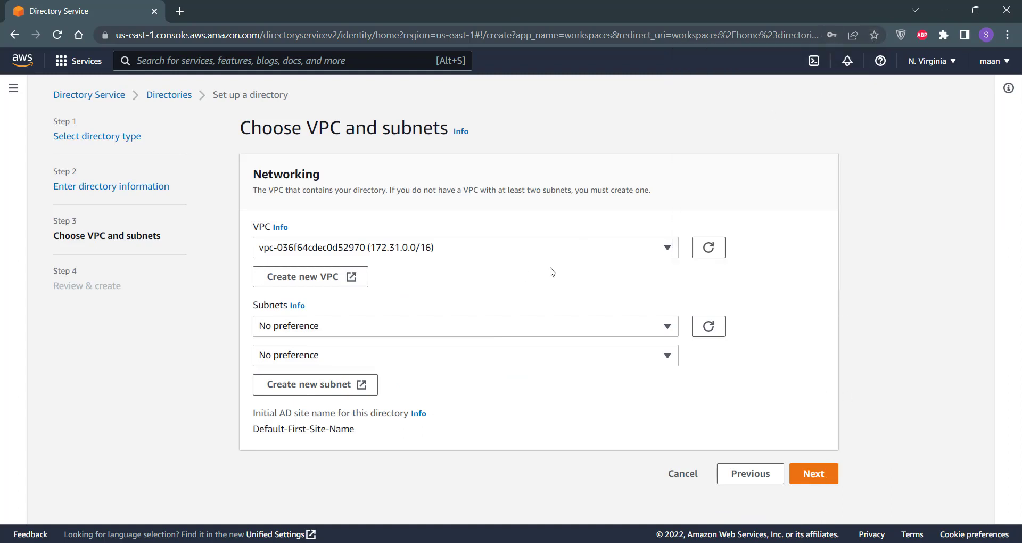
pyautogui.click(667, 248)
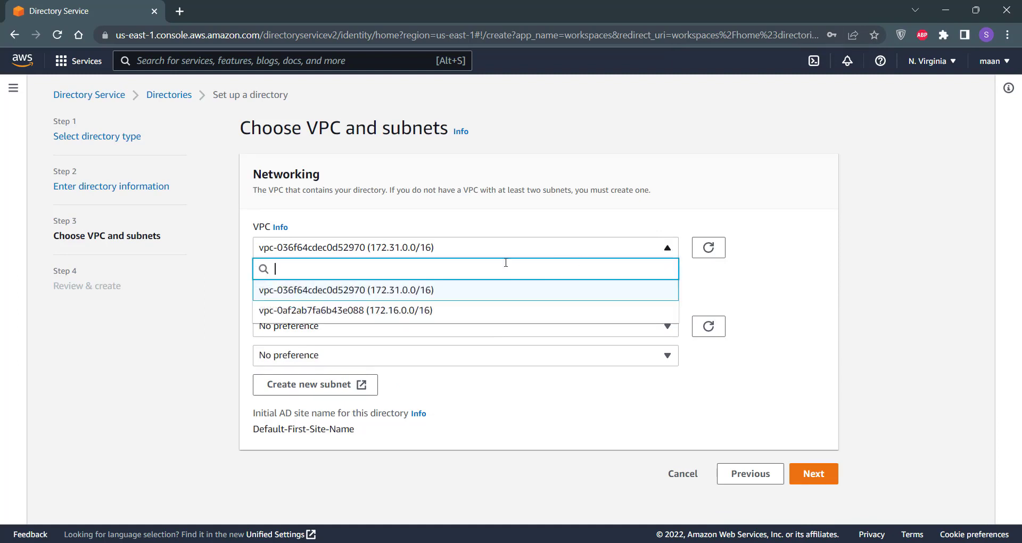
pyautogui.click(355, 296)
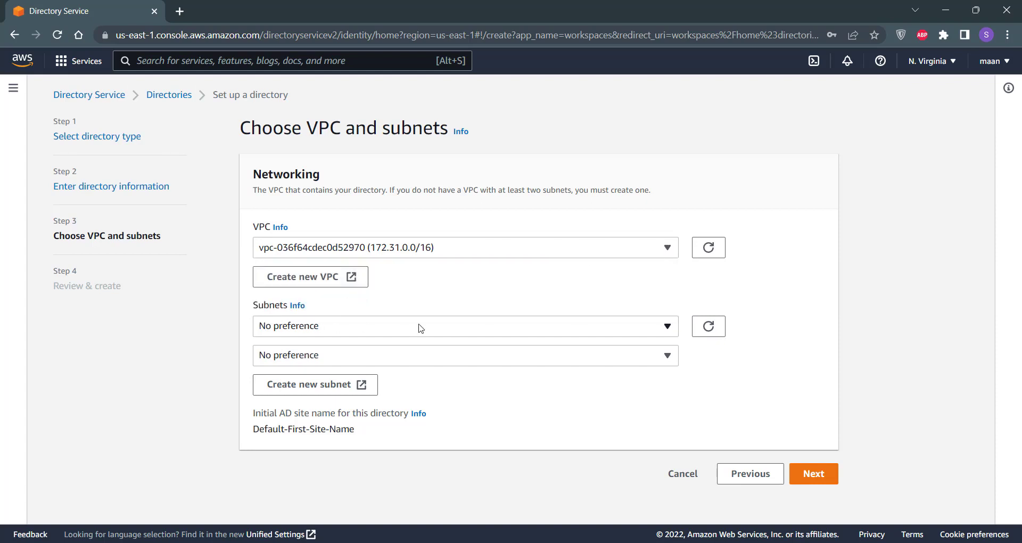
pyautogui.click(510, 325)
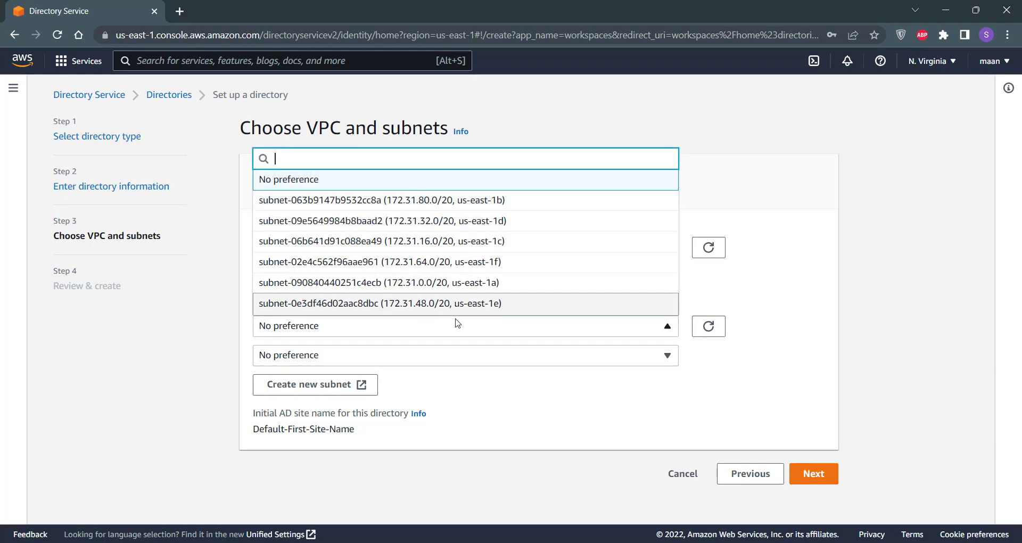
pyautogui.click(500, 336)
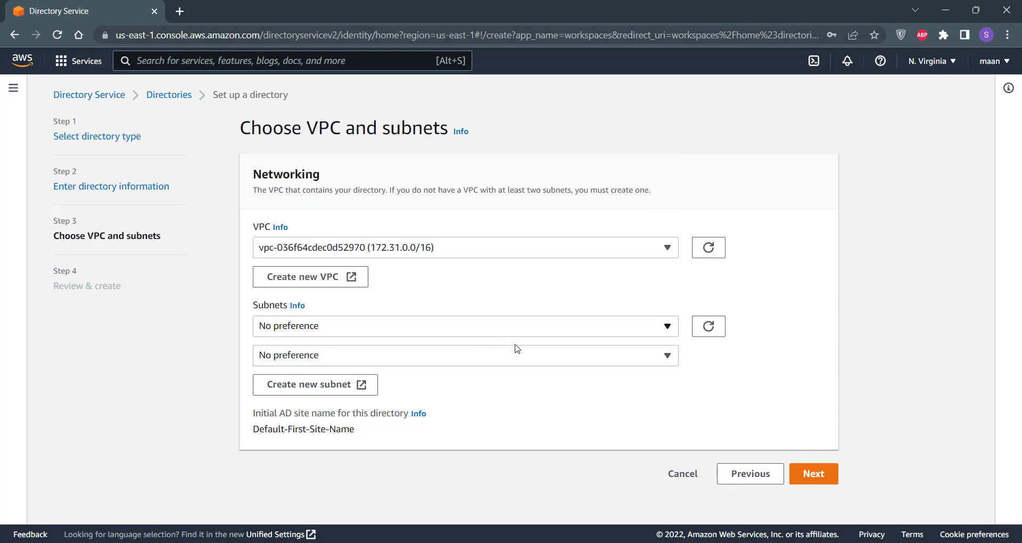
pyautogui.click(828, 482)
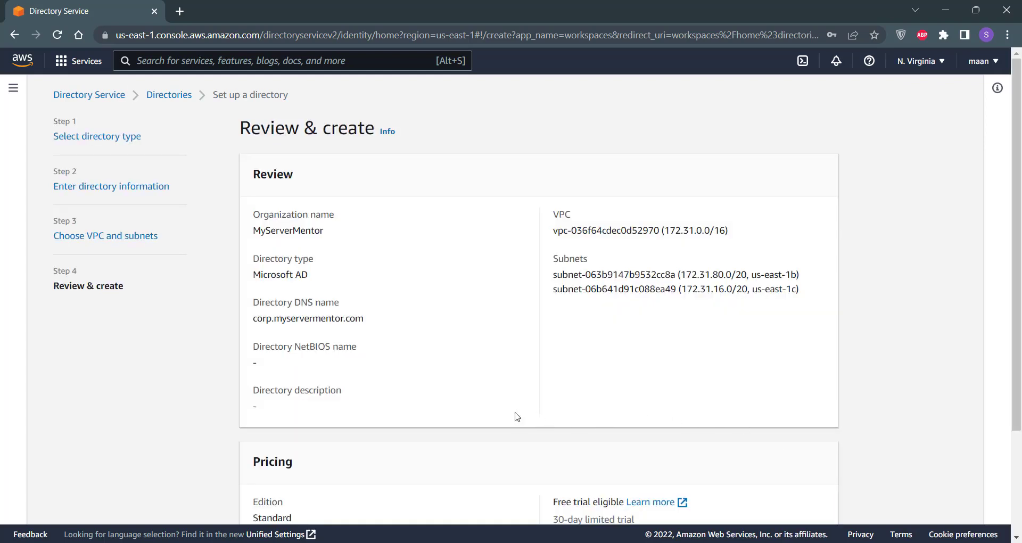
# Step: Review the monthly domain controller charge and create the directory
pyautogui.scroll(-3, 517, 417)
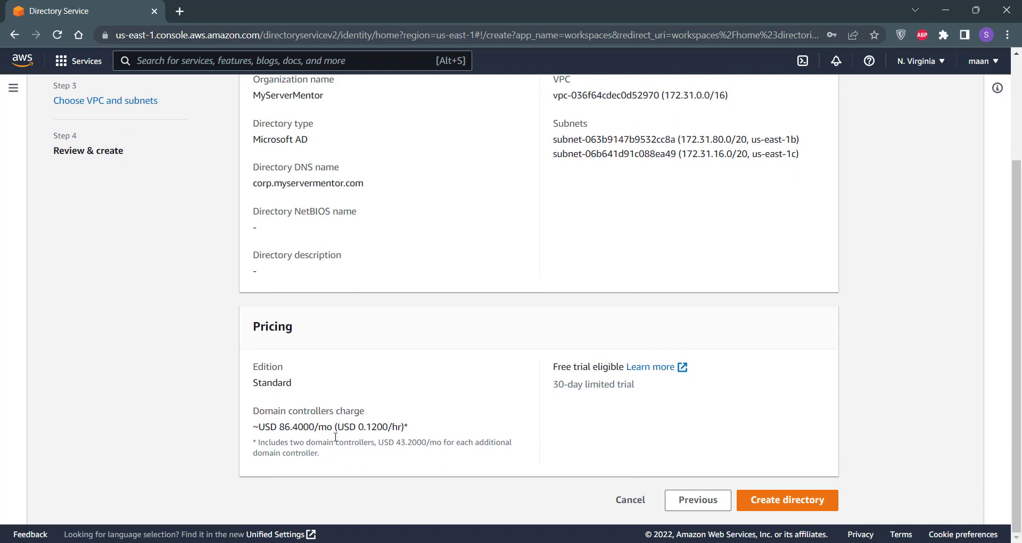
pyautogui.moveTo(408, 426); pyautogui.dragTo(253, 427)
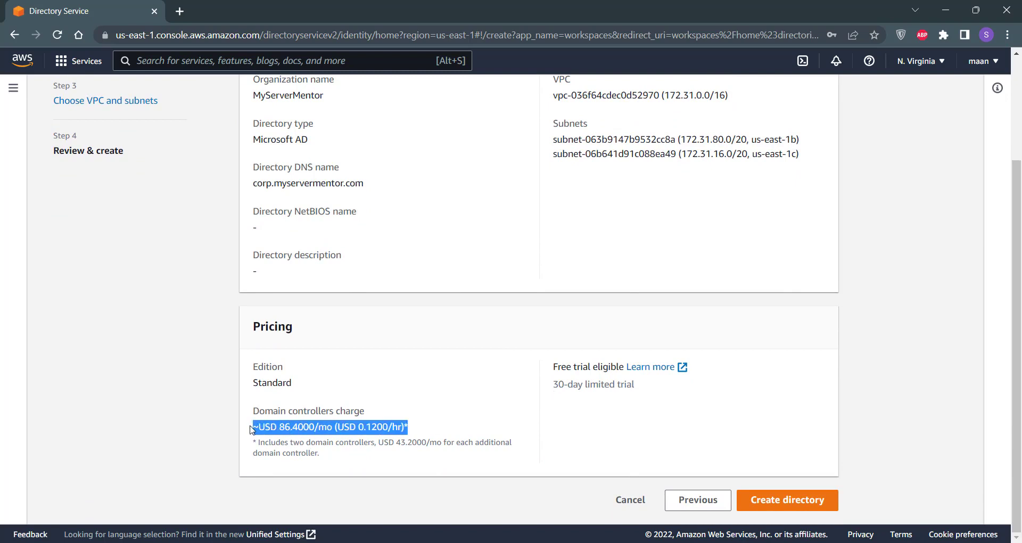
pyautogui.click(540, 418)
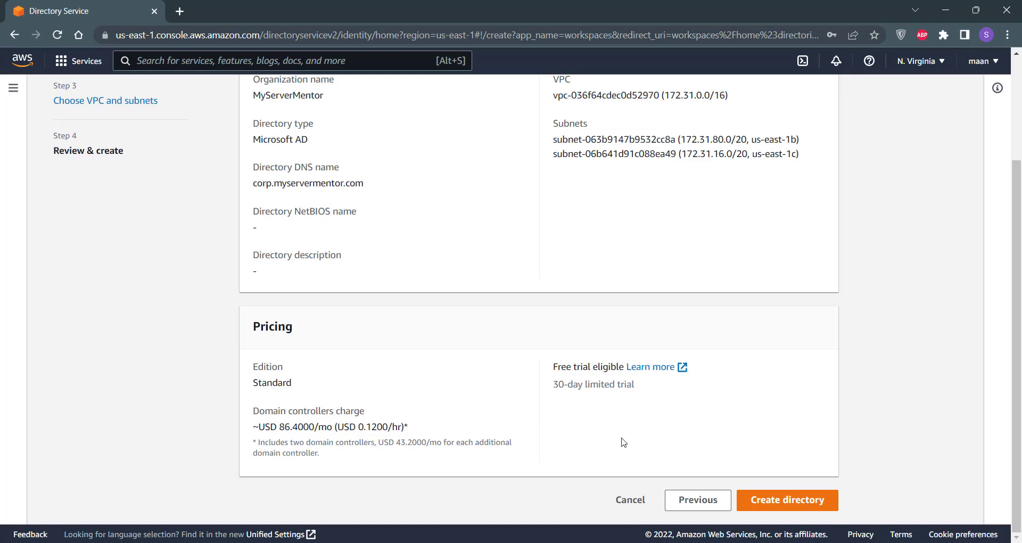
pyautogui.click(825, 503)
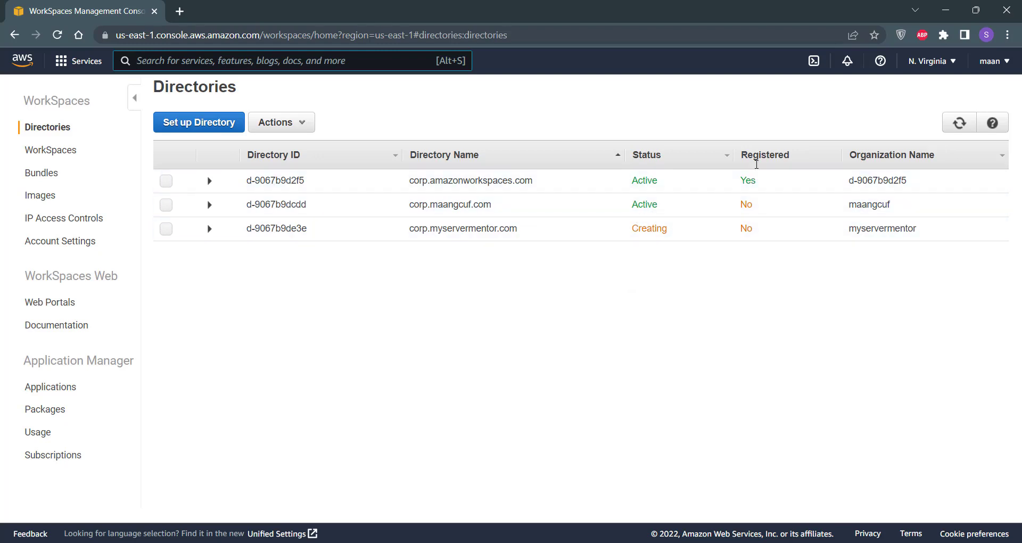
# Step: Select the corp.myservermentor.com directory and choose Register from its Actions menu
pyautogui.moveTo(764, 234); pyautogui.dragTo(742, 236)
pyautogui.click(742, 235)
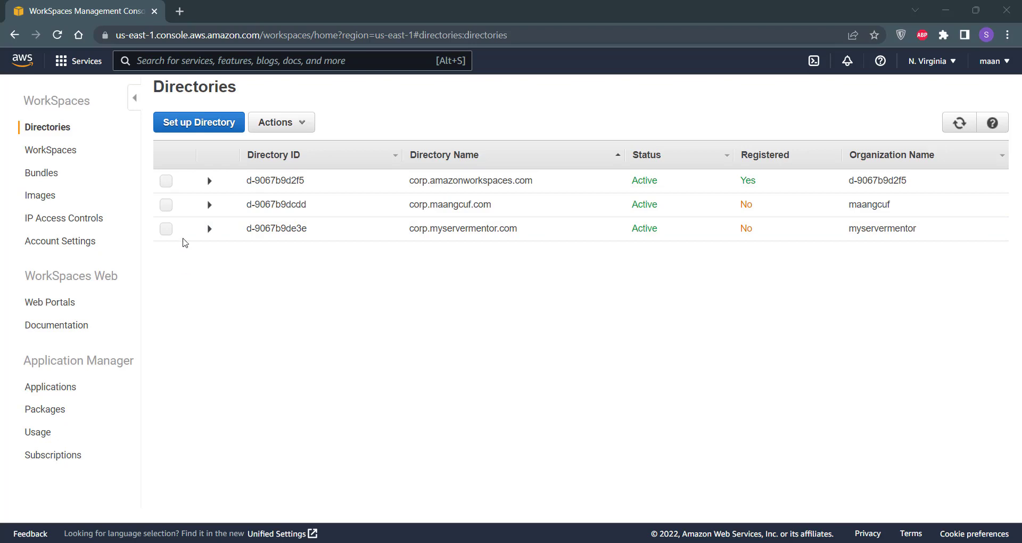
pyautogui.click(166, 229)
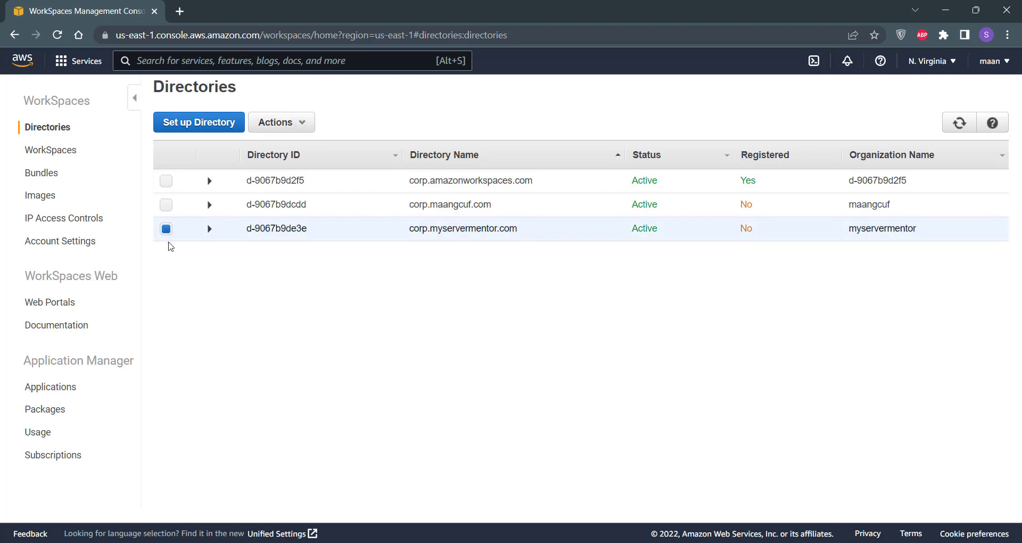
pyautogui.click(302, 128)
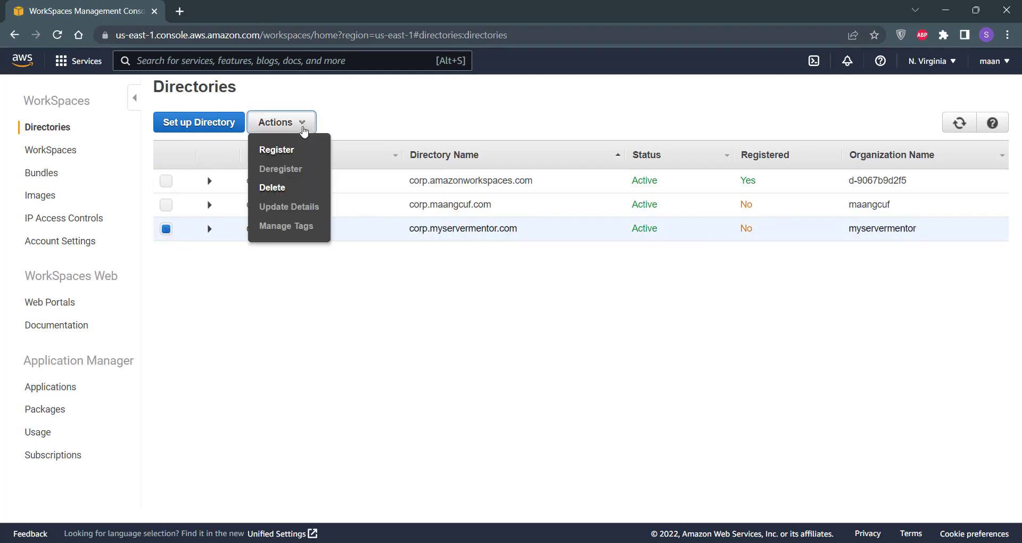
pyautogui.click(283, 154)
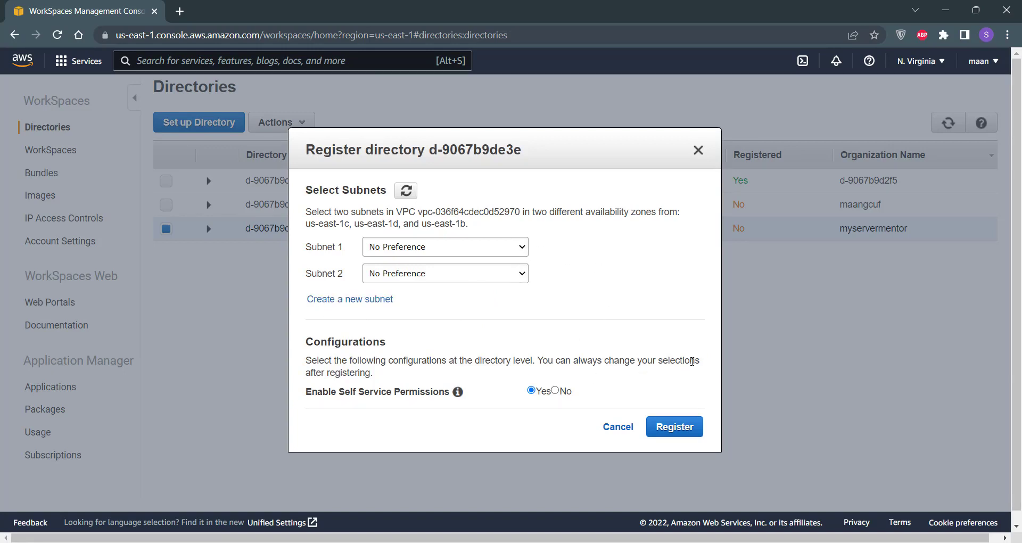
# Step: Confirm registration of corp.myservermentor.com, then go to the WorkSpaces list
pyautogui.click(688, 434)
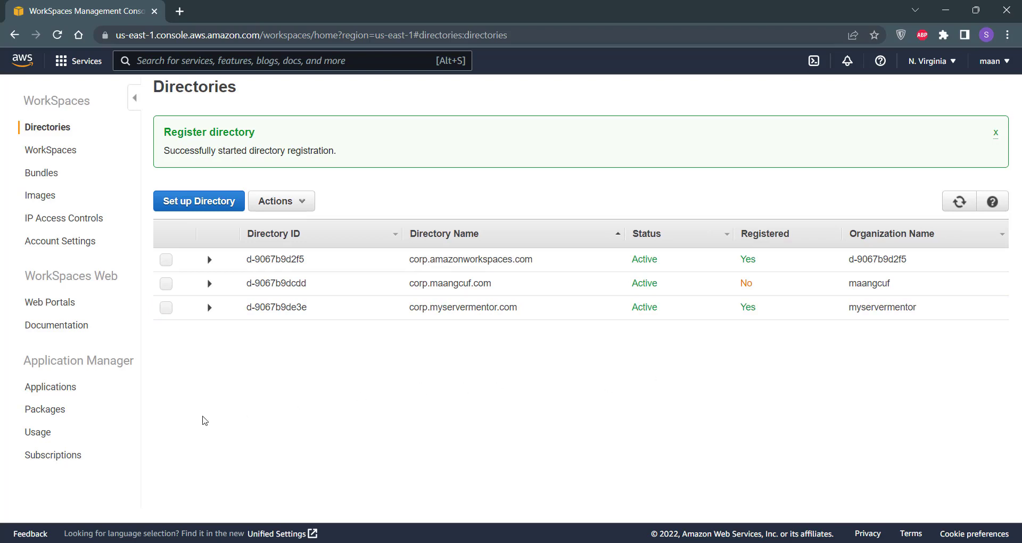
pyautogui.click(50, 155)
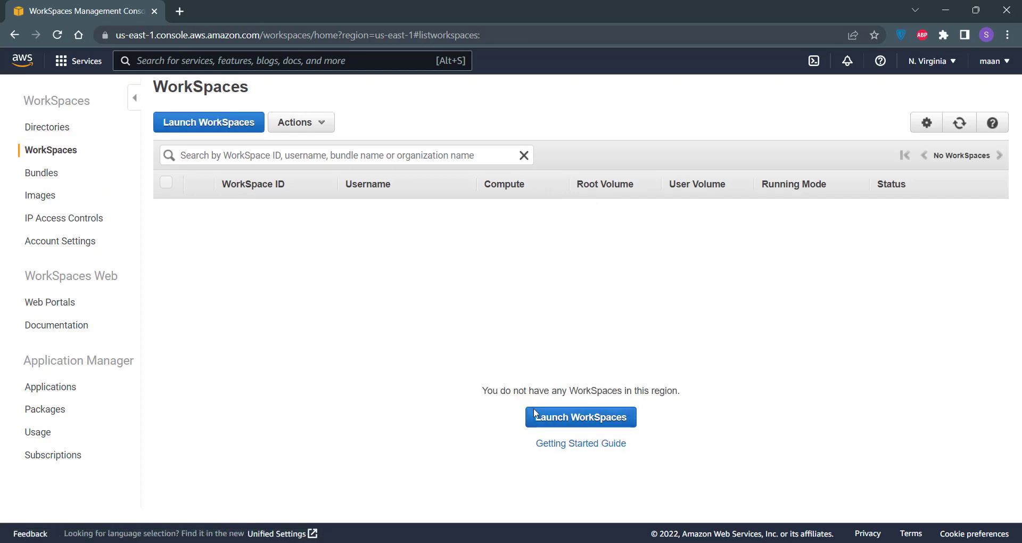
# Step: Launch a new WorkSpace on directory corp.myservermentor.com and proceed to Identify Users
pyautogui.click(611, 420)
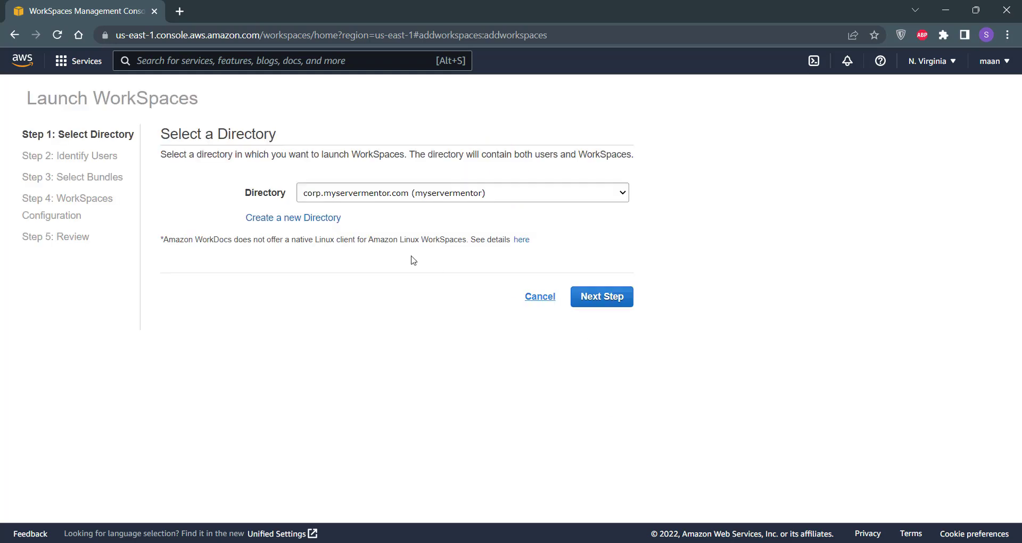
pyautogui.click(601, 198)
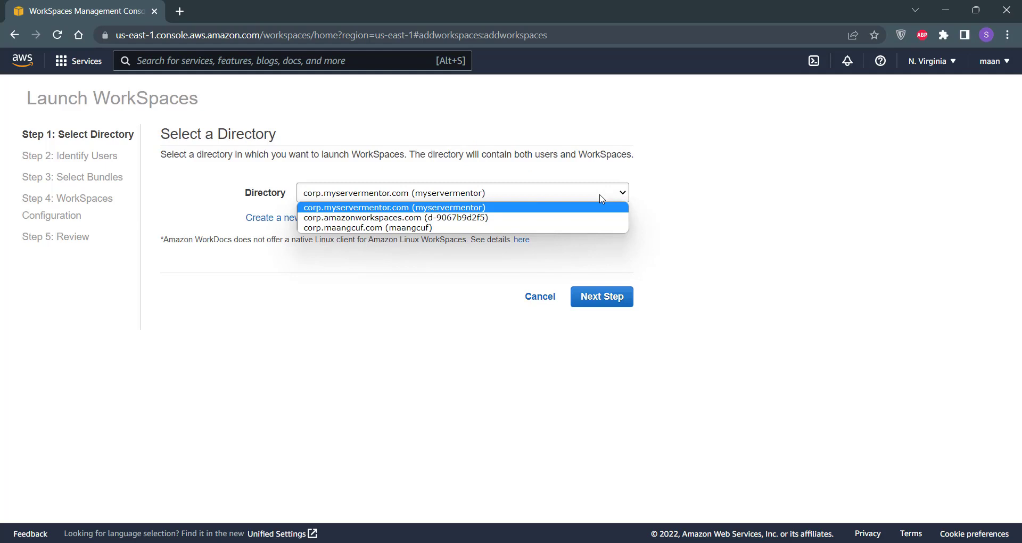
pyautogui.click(447, 208)
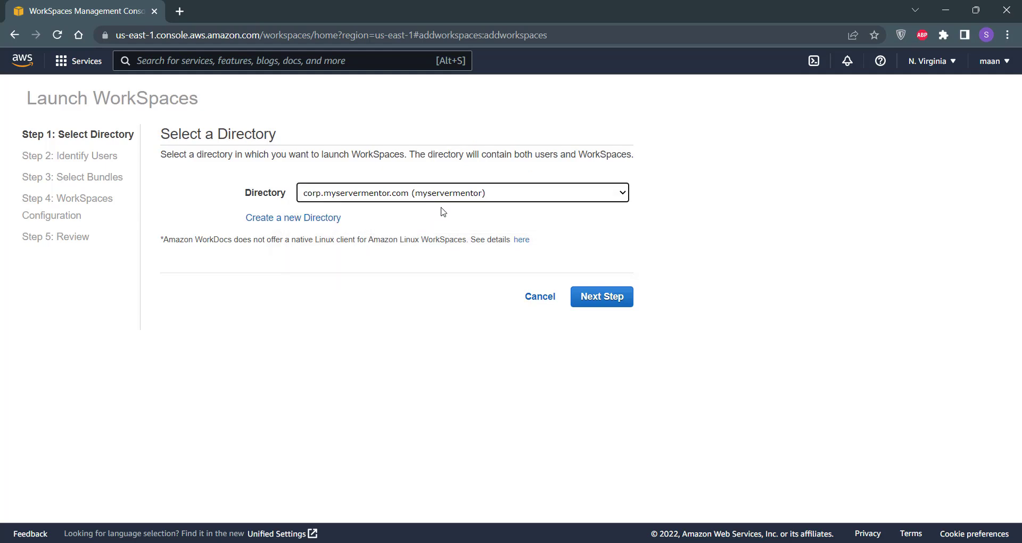
pyautogui.click(611, 306)
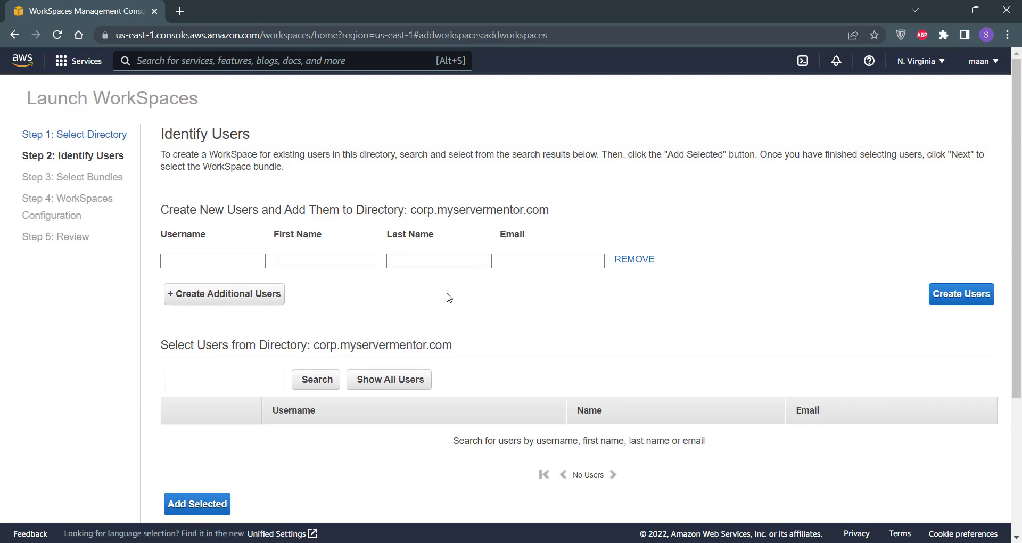
# Step: Create a new directory user with the user's username, first name, last name and e-mail
pyautogui.click(192, 260)
pyautogui.write('usman')
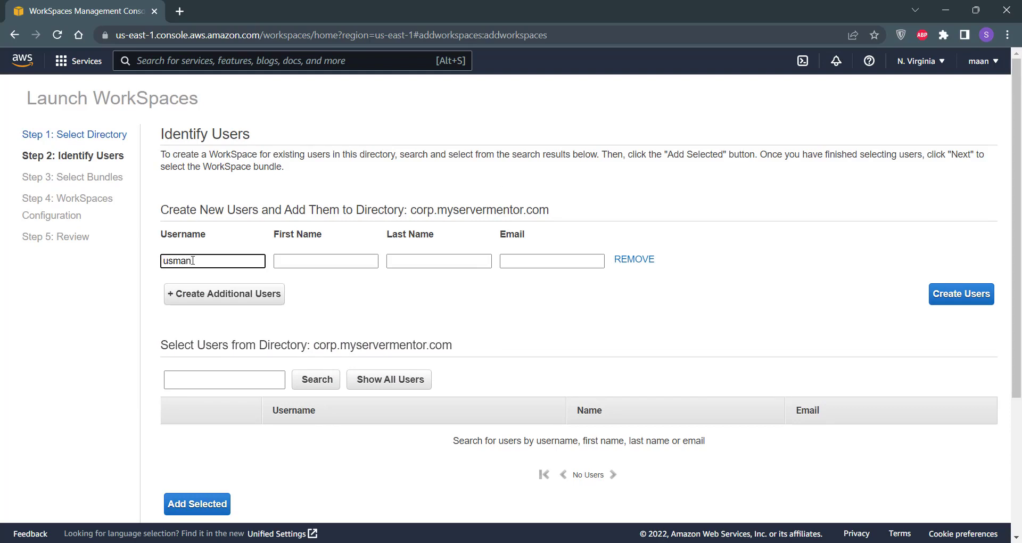
pyautogui.press('Tab')
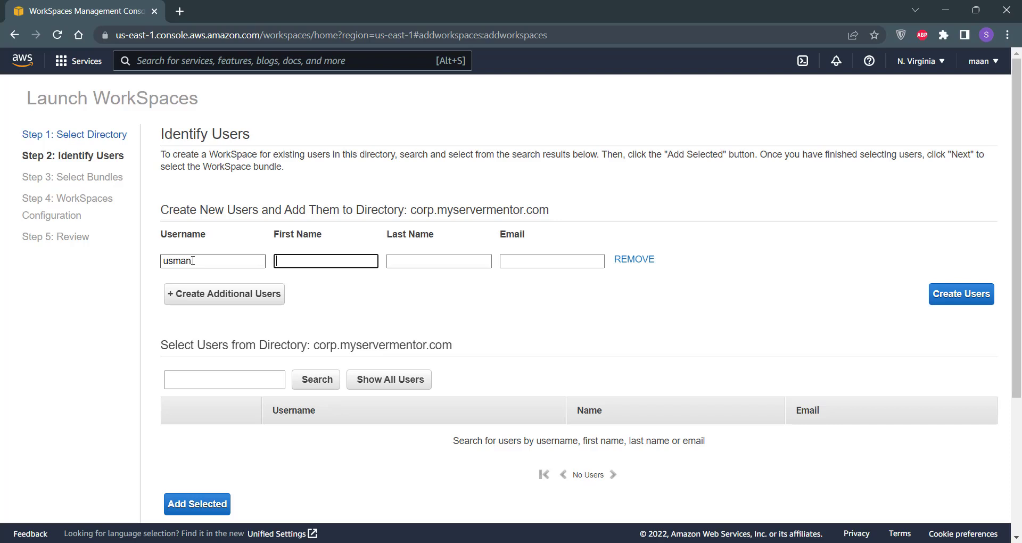
pyautogui.press('Tab')
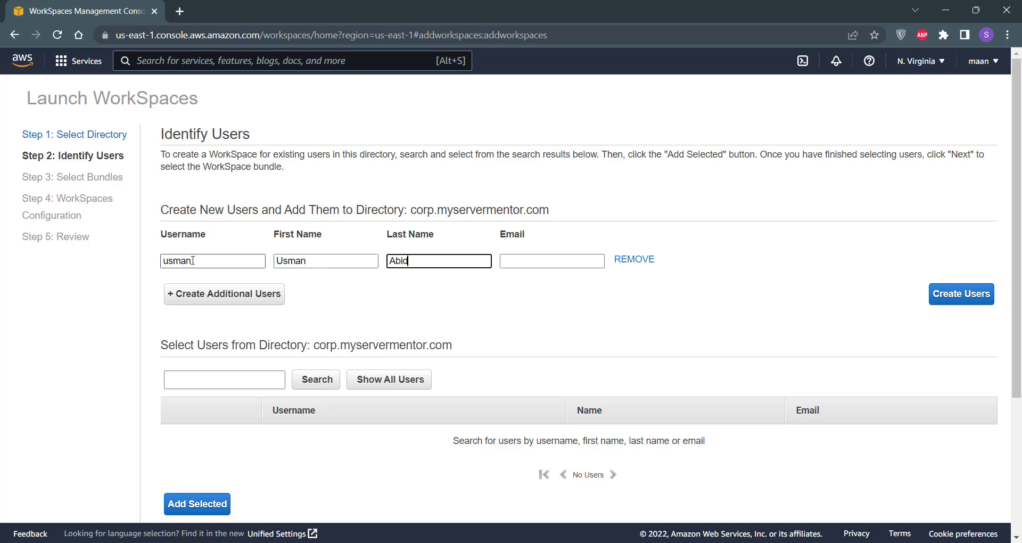
pyautogui.press('Tab')
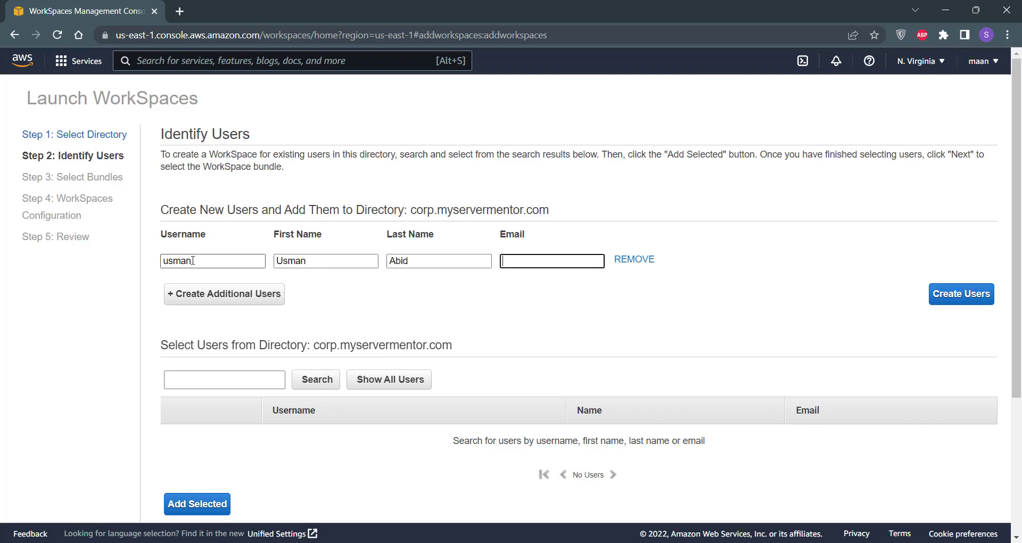
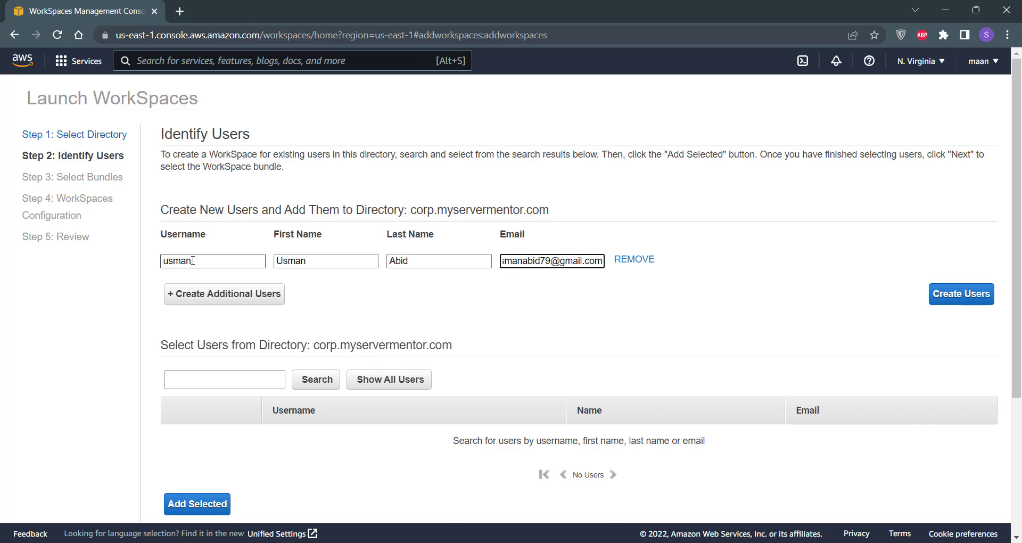
pyautogui.click(367, 311)
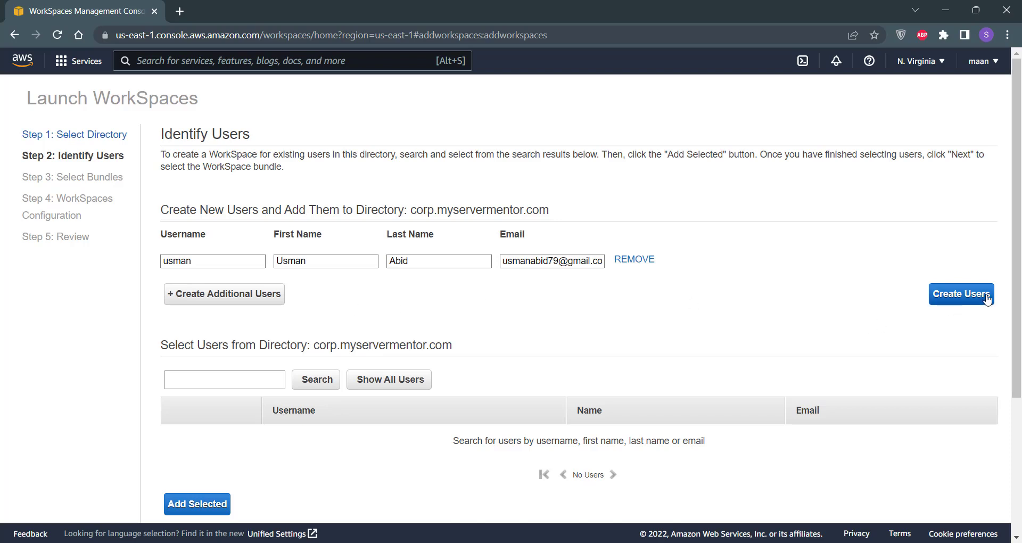
pyautogui.click(958, 302)
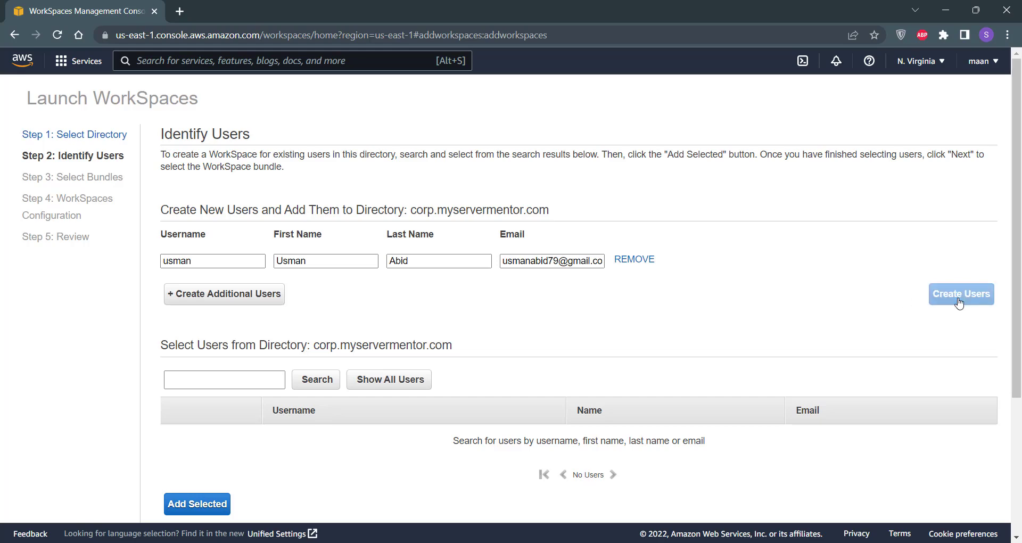
# Step: Show all directory users and add the new user to the WorkSpace list
pyautogui.scroll(-3, 788, 308)
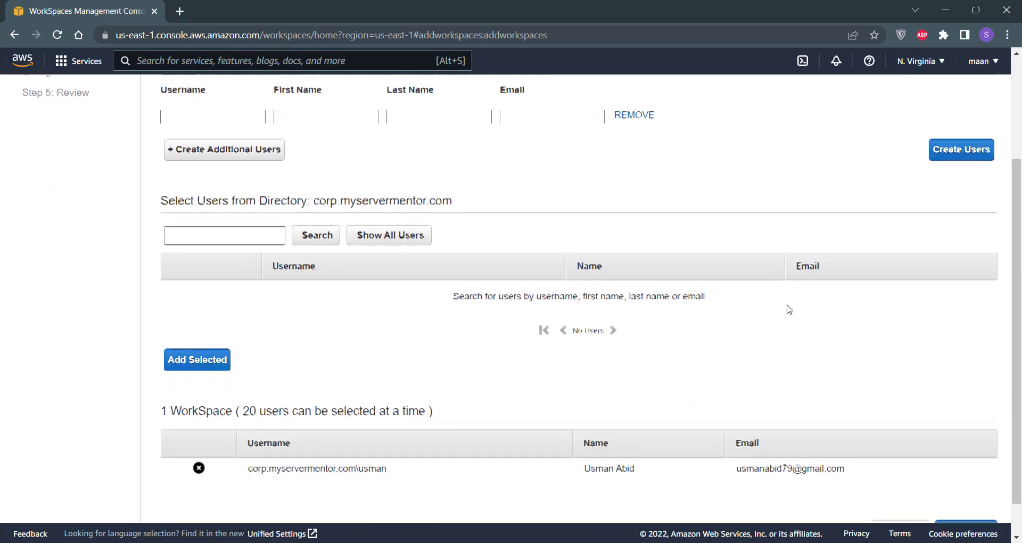
pyautogui.scroll(-1, 788, 308)
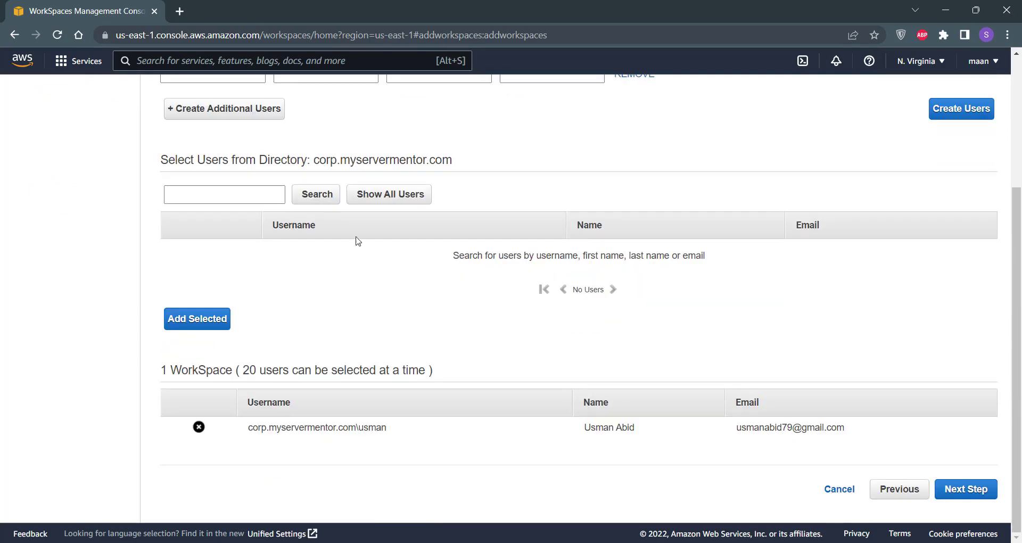
pyautogui.click(282, 195)
pyautogui.click(389, 196)
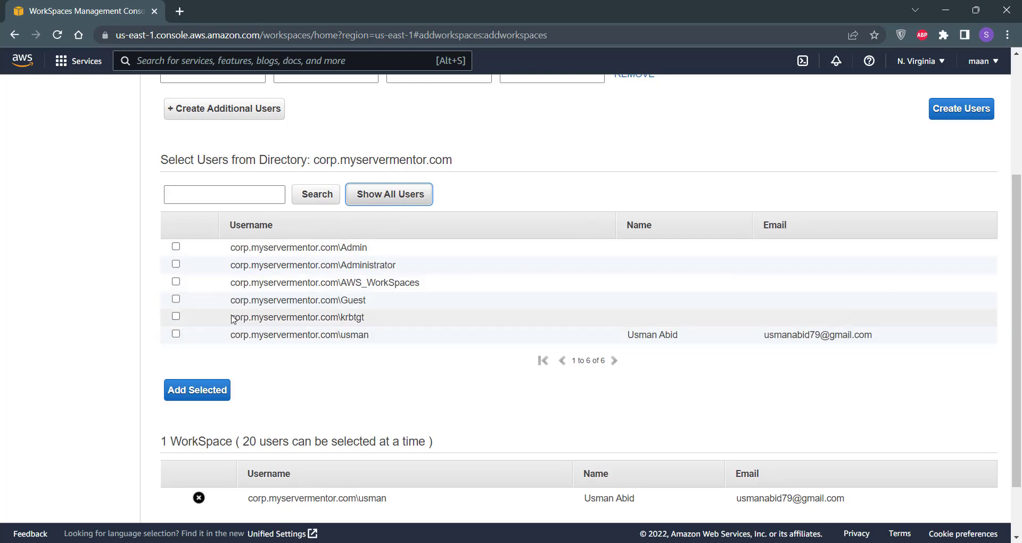
pyautogui.click(175, 334)
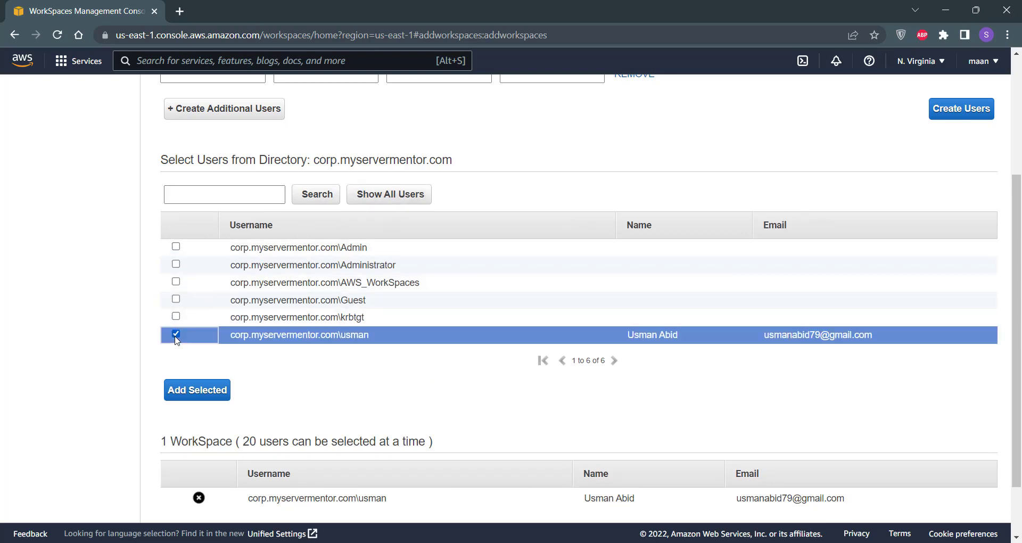
pyautogui.click(195, 397)
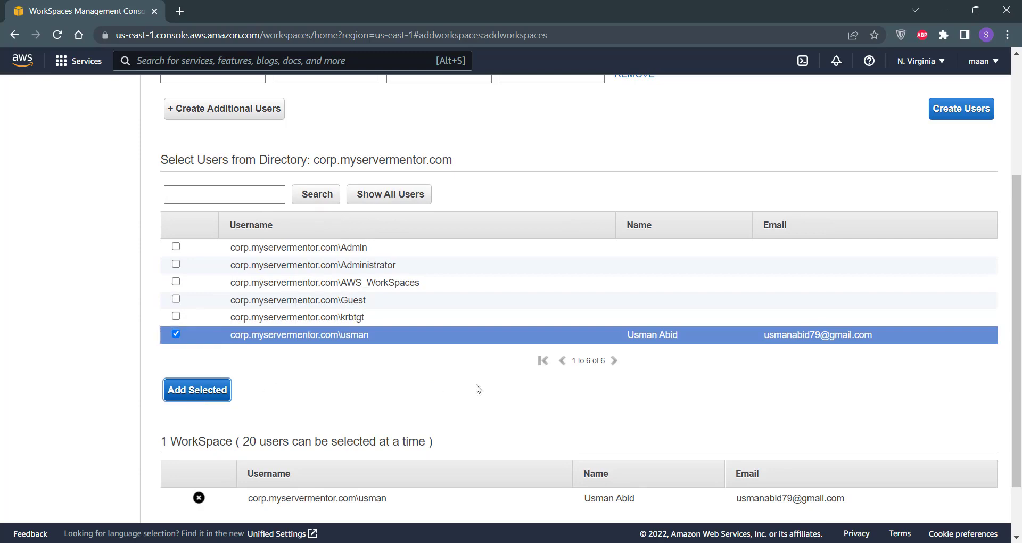
pyautogui.scroll(-2, 478, 389)
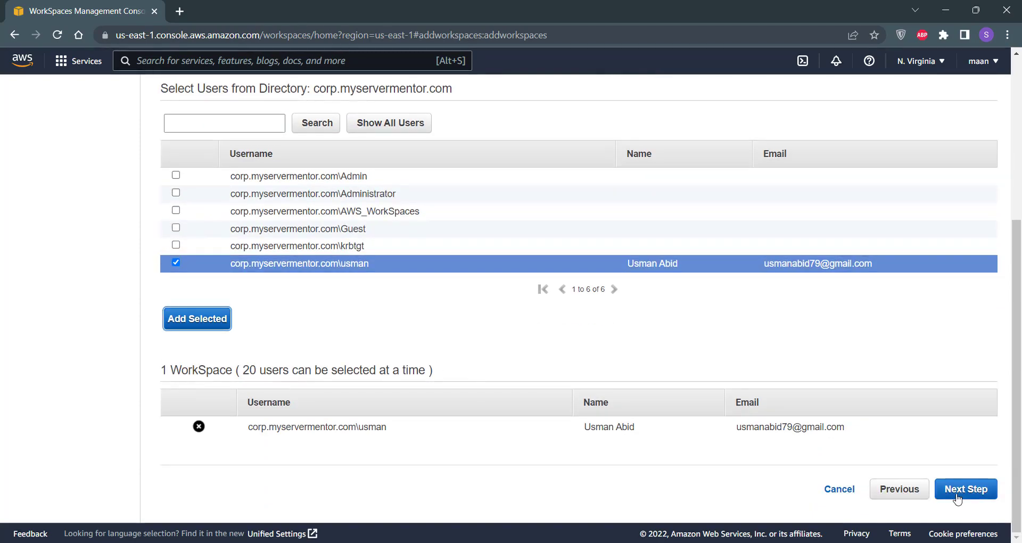
# Step: Choose the Standard with Windows 10 (Server 2019 based) bundle with 80 GB root and 50 GB user volumes
pyautogui.click(980, 498)
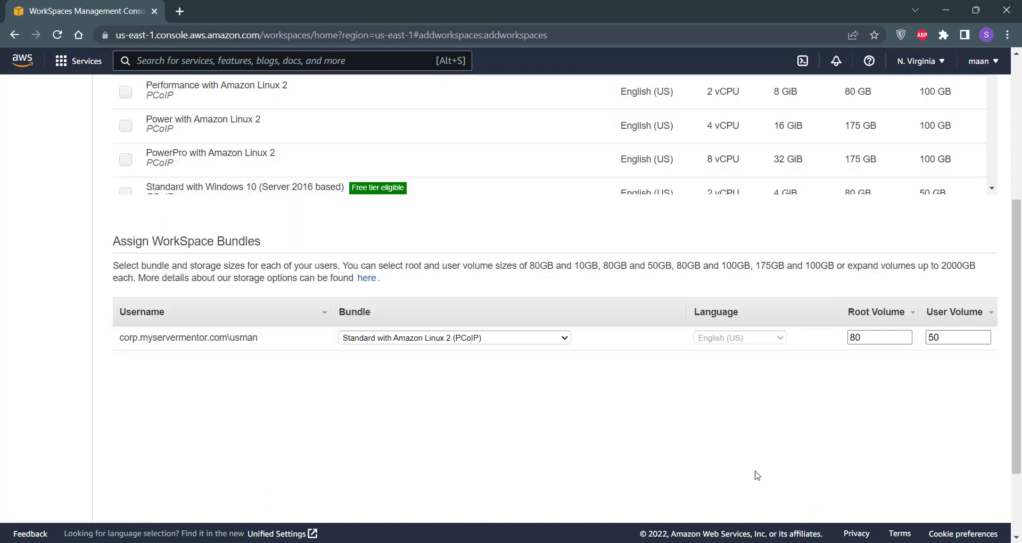
pyautogui.scroll(3, 612, 479)
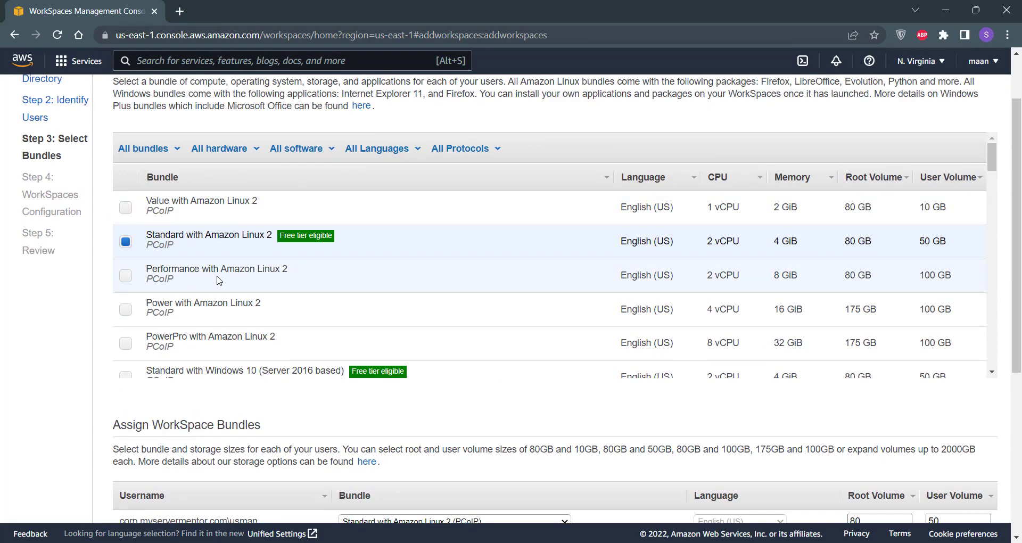
pyautogui.scroll(-4, 217, 280)
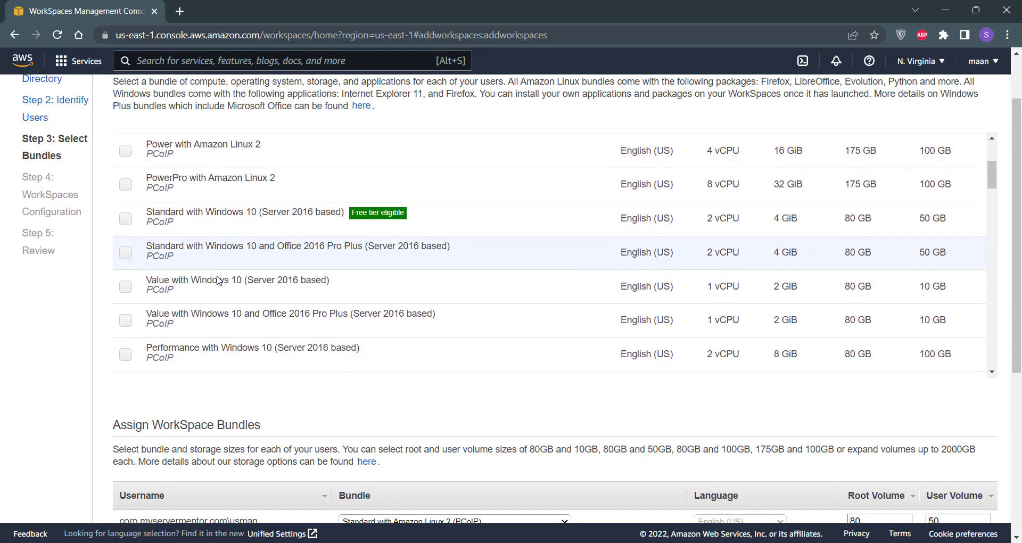
pyautogui.scroll(-1, 217, 281)
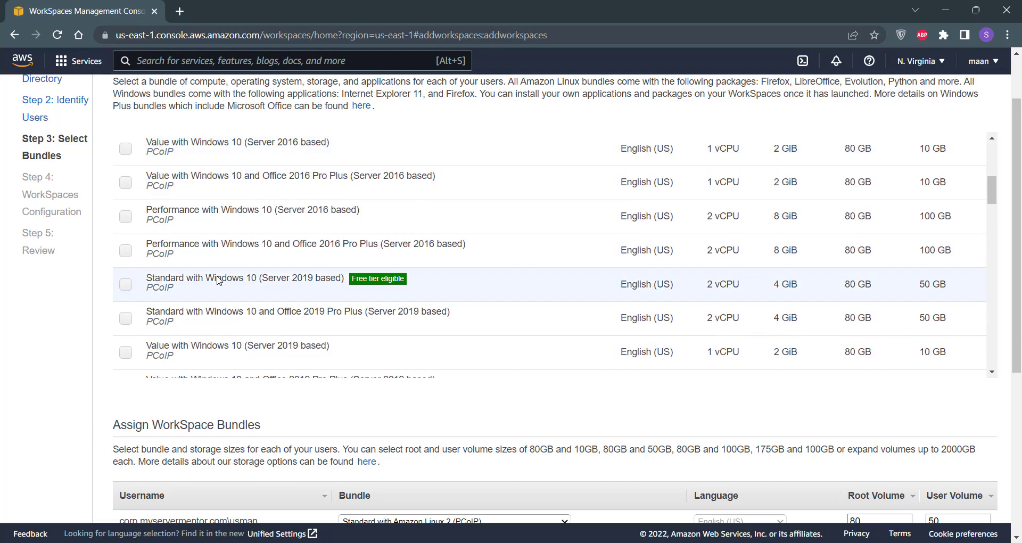
pyautogui.click(126, 287)
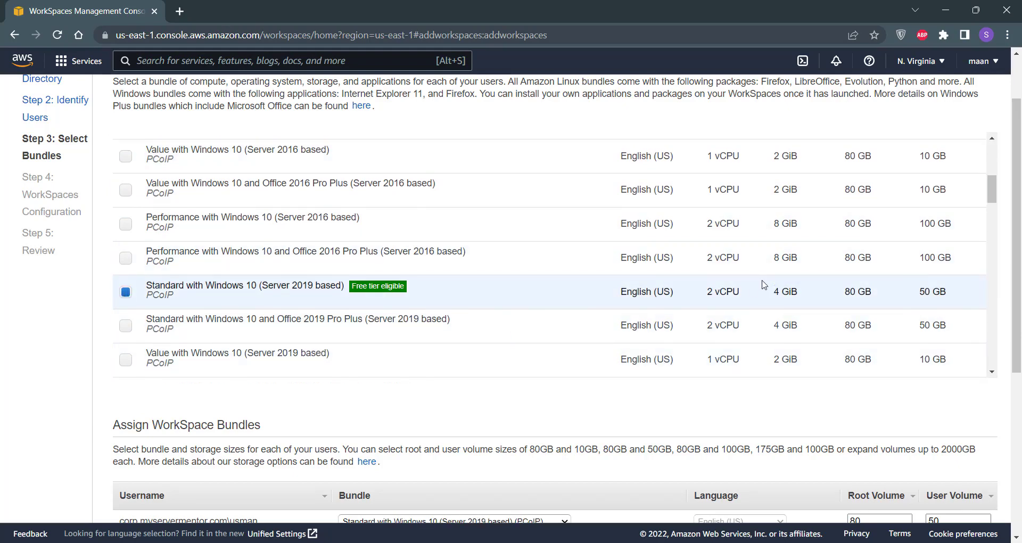
pyautogui.scroll(-2, 763, 284)
pyautogui.scroll(-8, 764, 285)
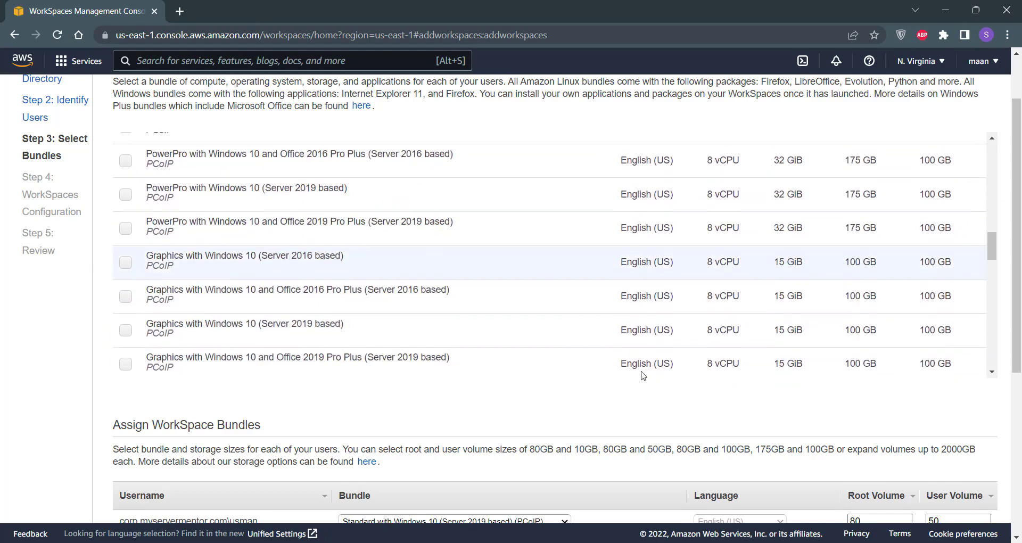
pyautogui.scroll(-4, 617, 427)
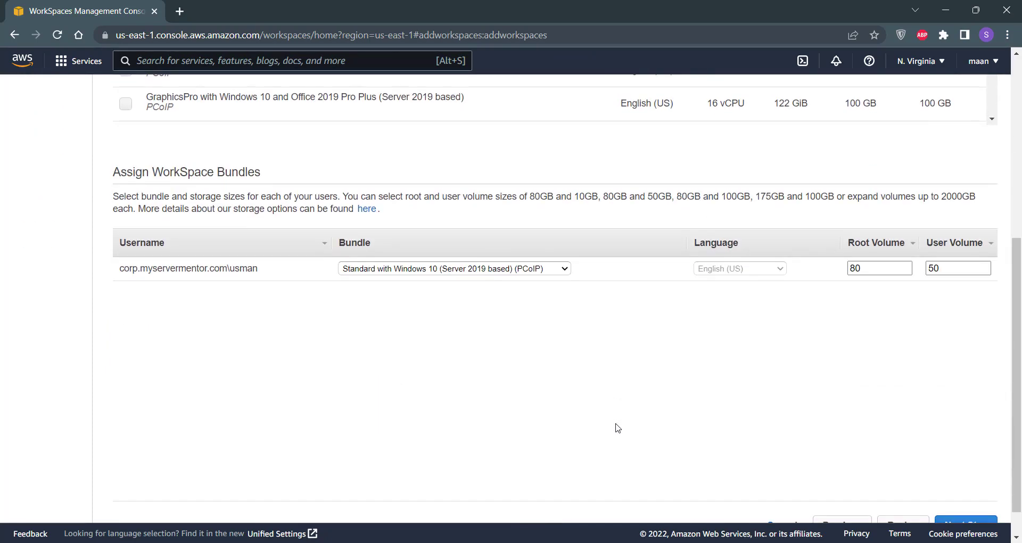
pyautogui.click(880, 263)
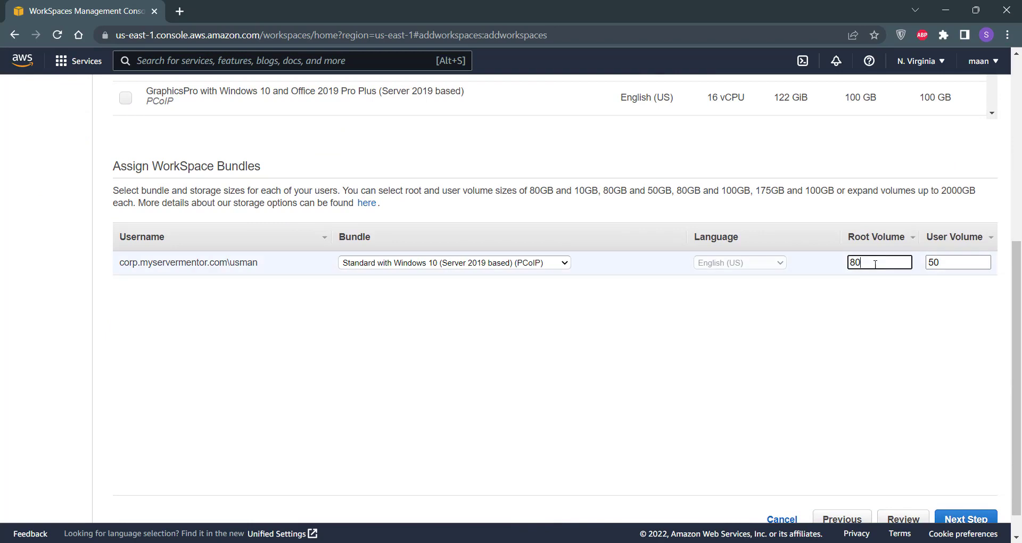
pyautogui.click(981, 266)
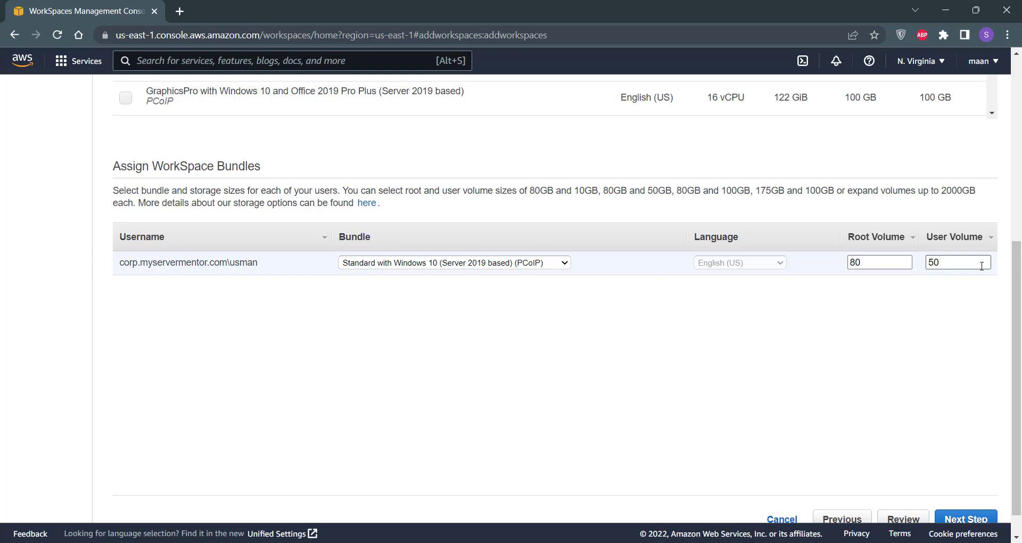
pyautogui.scroll(-1, 917, 351)
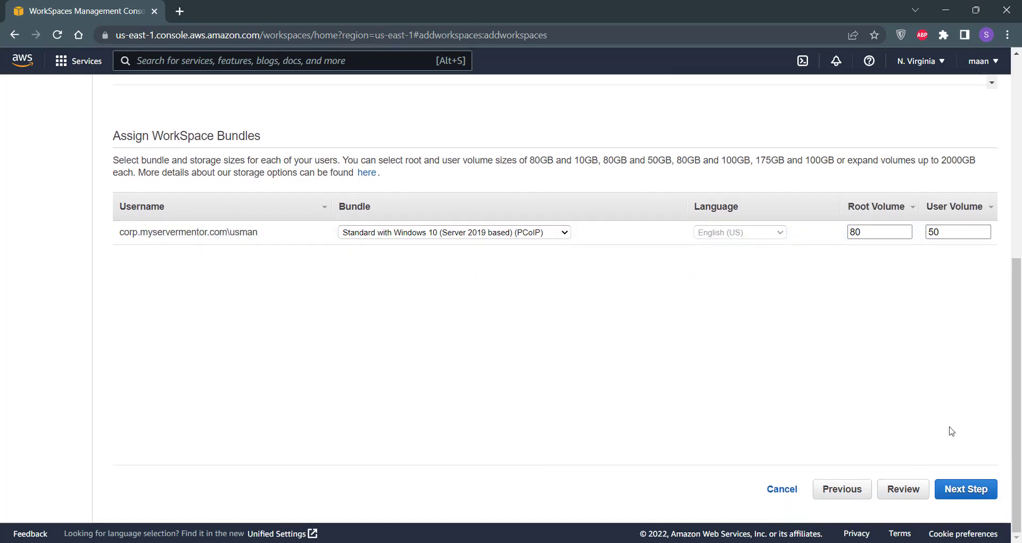
# Step: Move past the tags step and launch the new WorkSpace from the Review page
pyautogui.click(975, 494)
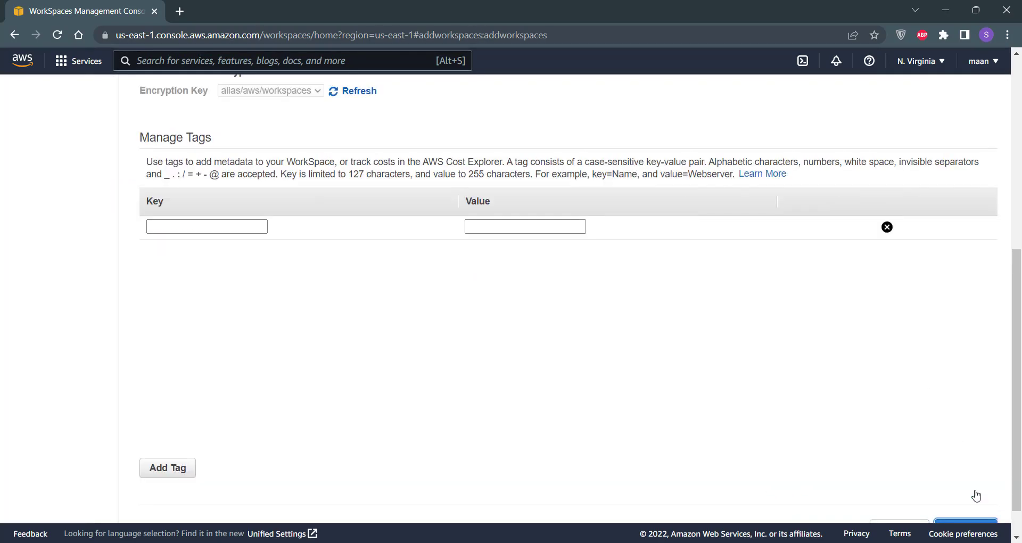
pyautogui.scroll(-1, 951, 424)
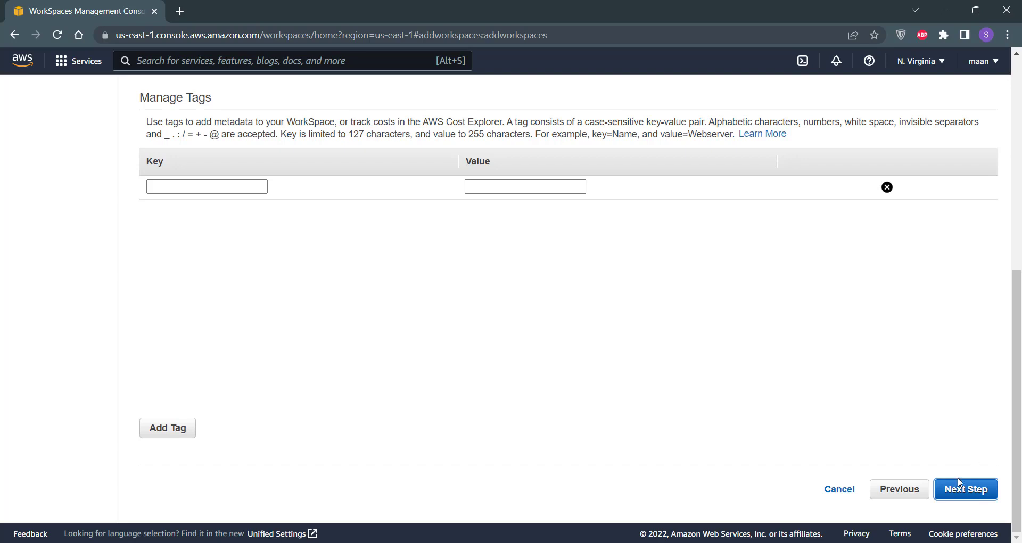
pyautogui.click(989, 497)
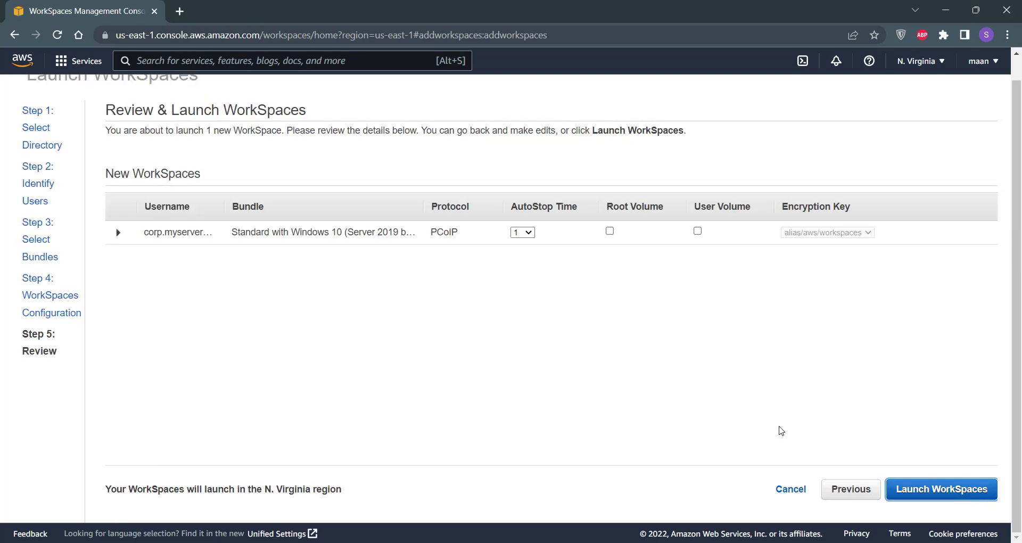
pyautogui.click(957, 499)
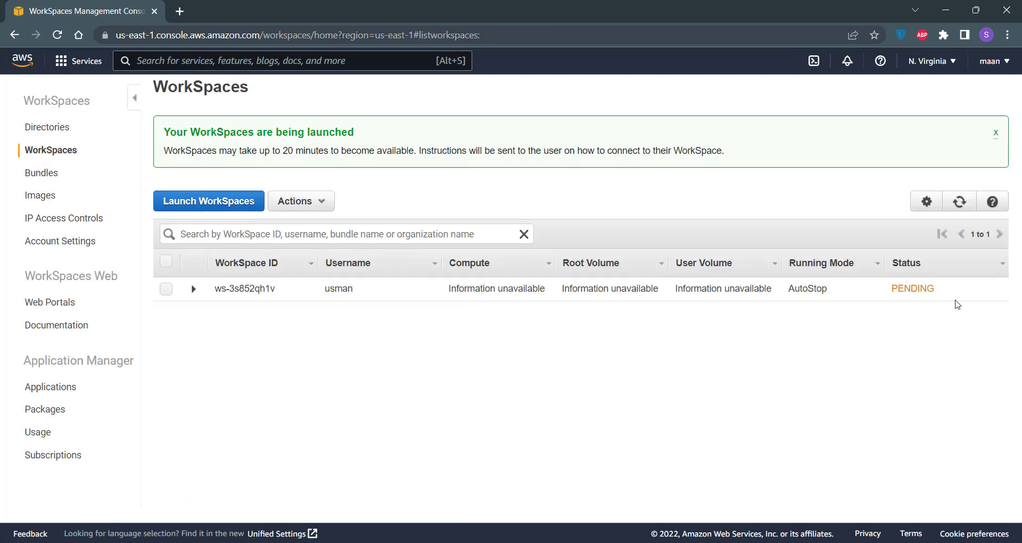
# Step: Select the user's new WorkSpace row and expand its full details
pyautogui.moveTo(952, 294); pyautogui.dragTo(894, 288)
pyautogui.click(895, 288)
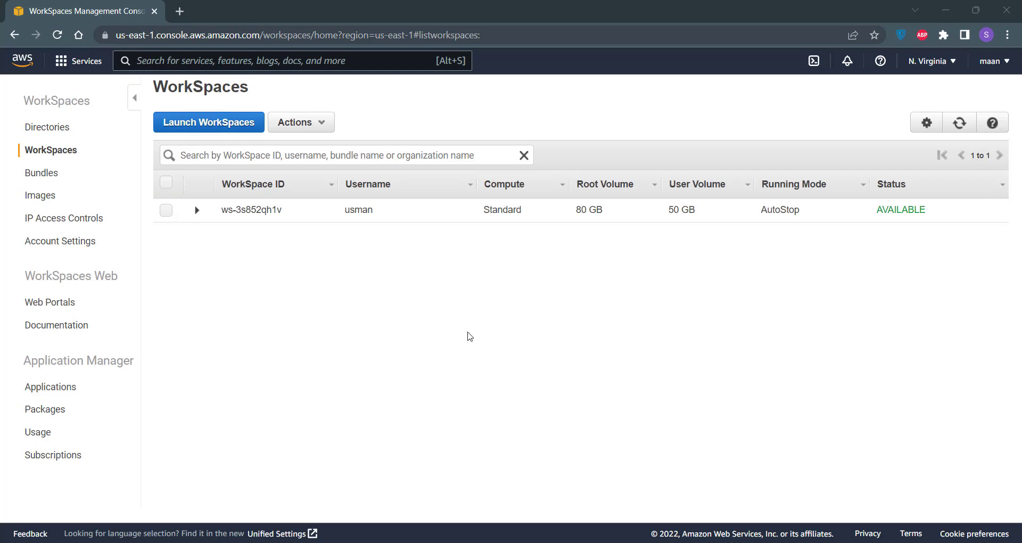
pyautogui.click(166, 210)
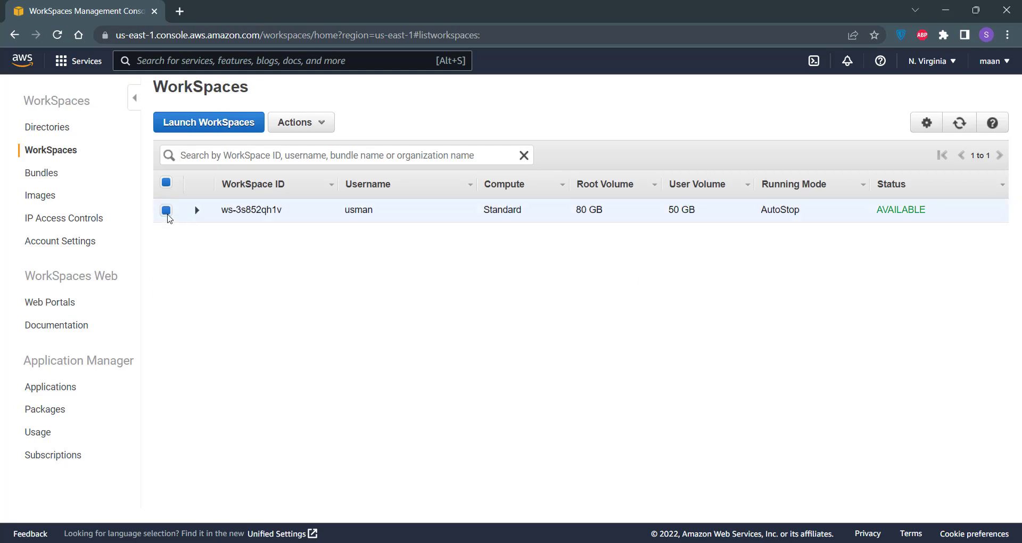
pyautogui.click(197, 211)
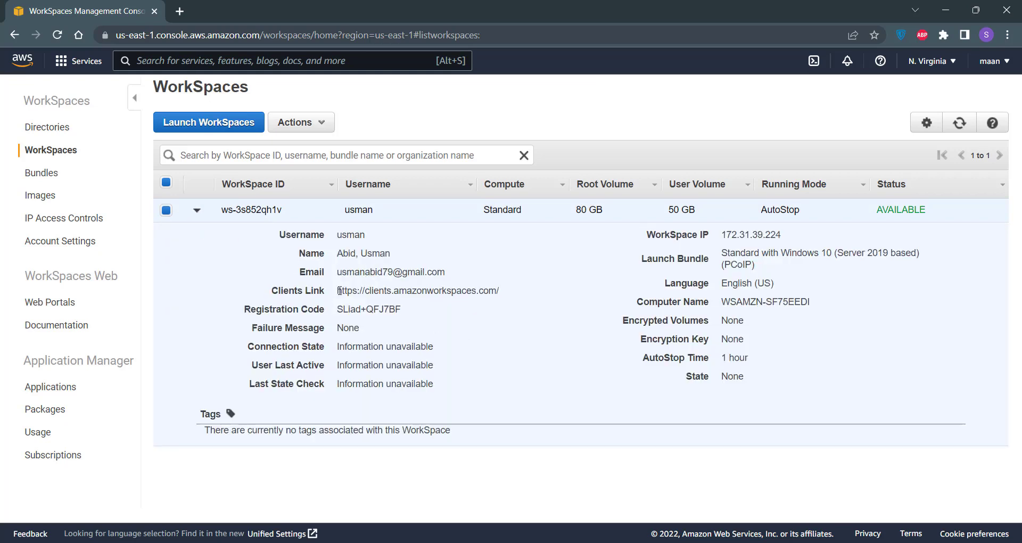
# Step: Copy the clients link and load clients.amazonworkspaces.com in a new browser tab
pyautogui.moveTo(338, 291); pyautogui.dragTo(510, 292)
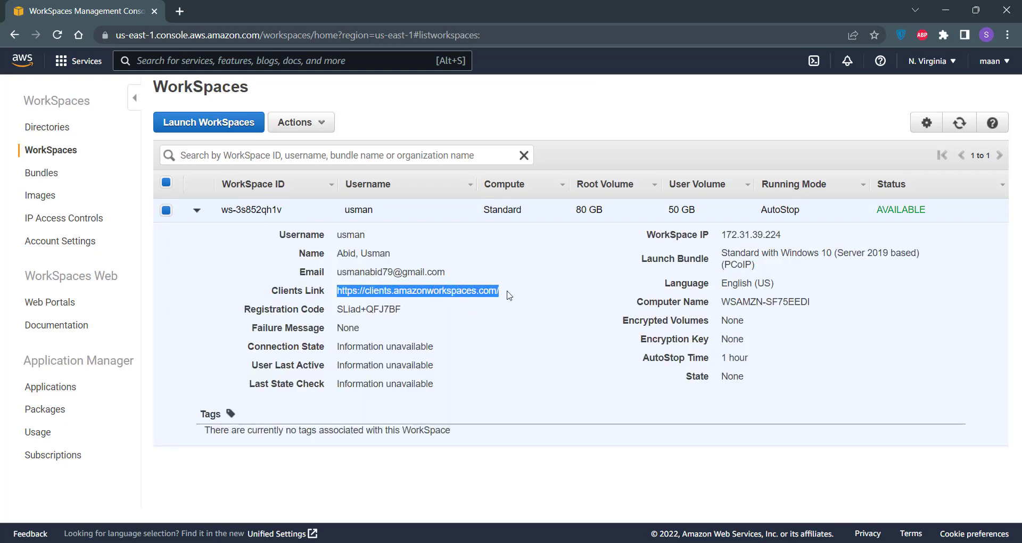
pyautogui.rightClick(472, 291)
pyautogui.click(495, 301)
pyautogui.click(178, 12)
pyautogui.hotkey('ctrl', 'v')
pyautogui.press('Return')
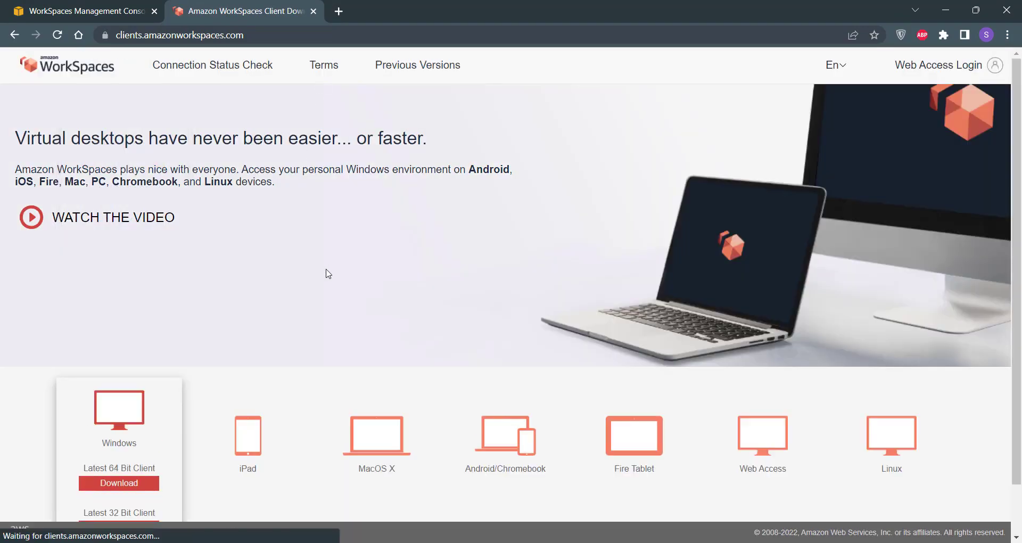
# Step: Look over the client download page, then bring up the Windows Start menu
pyautogui.scroll(-1, 328, 274)
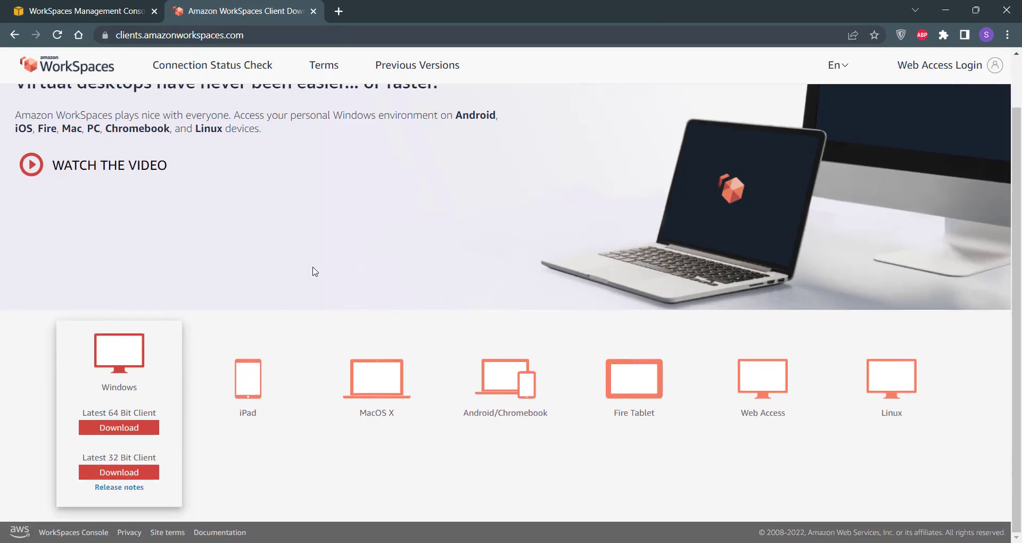
pyautogui.scroll(1, 199, 346)
pyautogui.moveTo(207, 395)
pyautogui.moveTo(403, 371)
pyautogui.moveTo(121, 412)
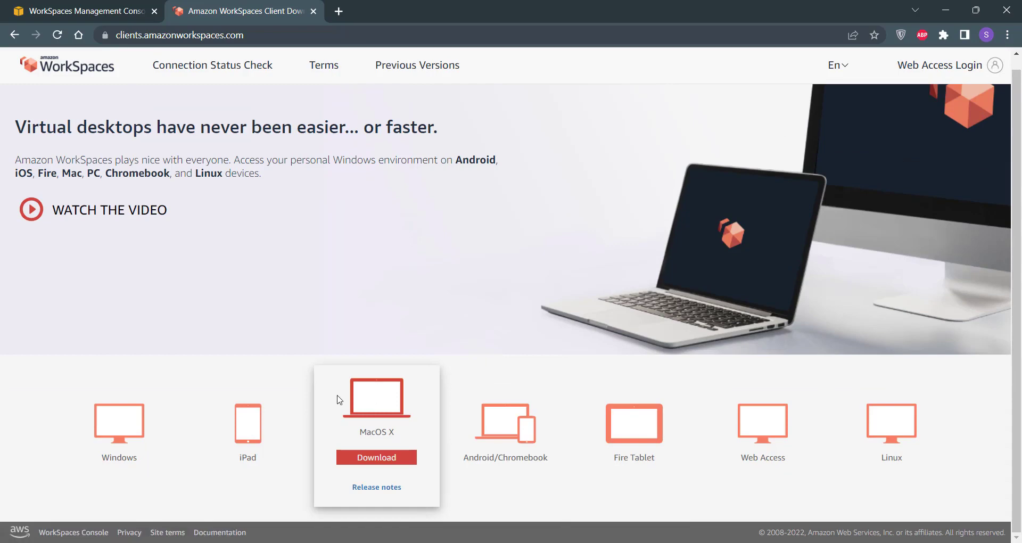
pyautogui.press('super')
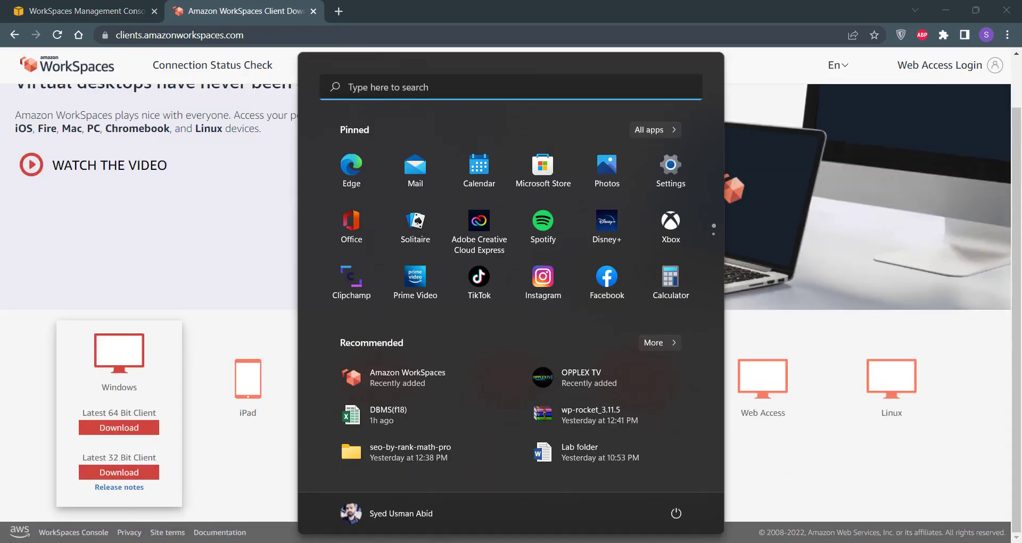
# Step: Launch the Amazon WorkSpaces client, delete its old registration code, and return to the console tab
pyautogui.click(442, 386)
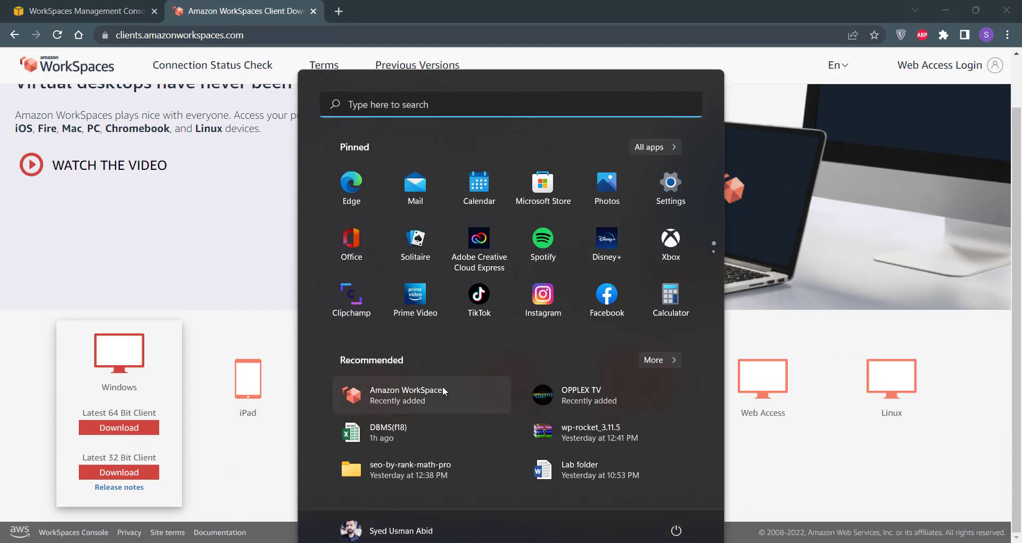
pyautogui.moveTo(752, 475)
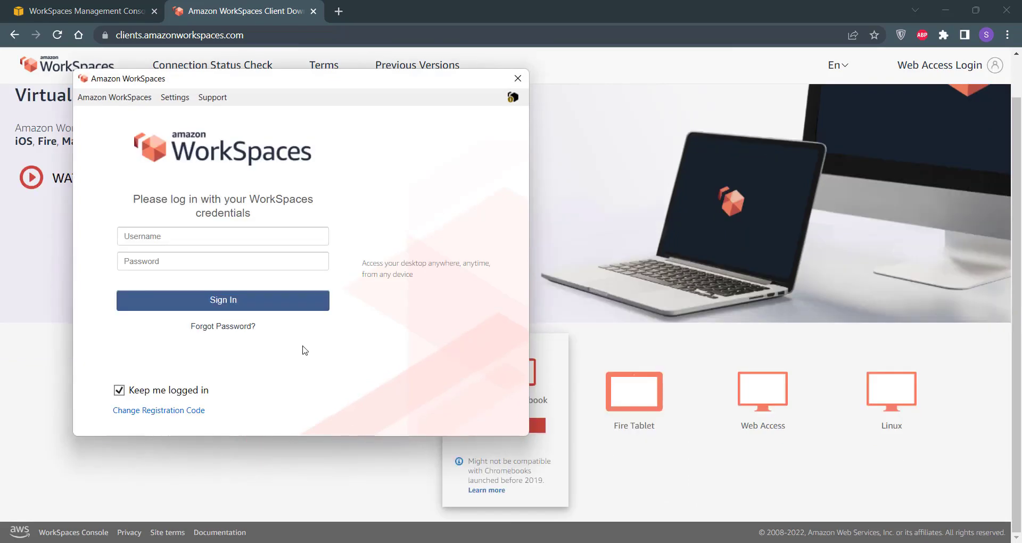
pyautogui.click(155, 415)
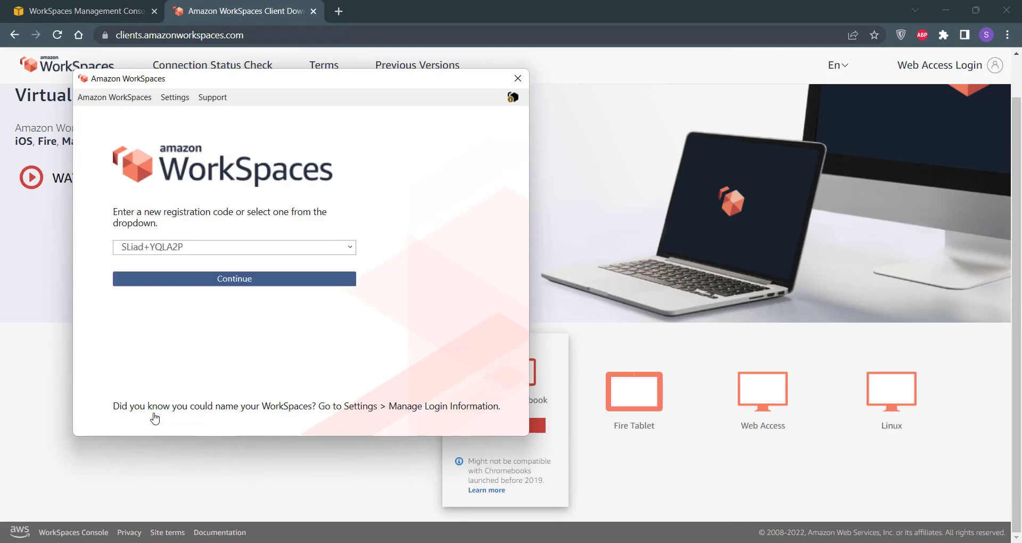
pyautogui.tripleClick(306, 253)
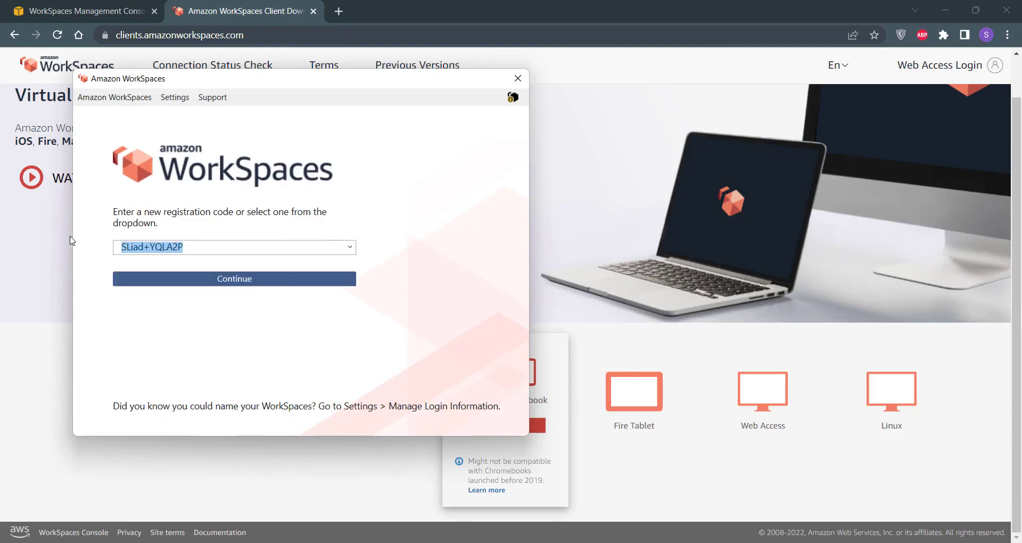
pyautogui.press('BackSpace')
pyautogui.click(102, 13)
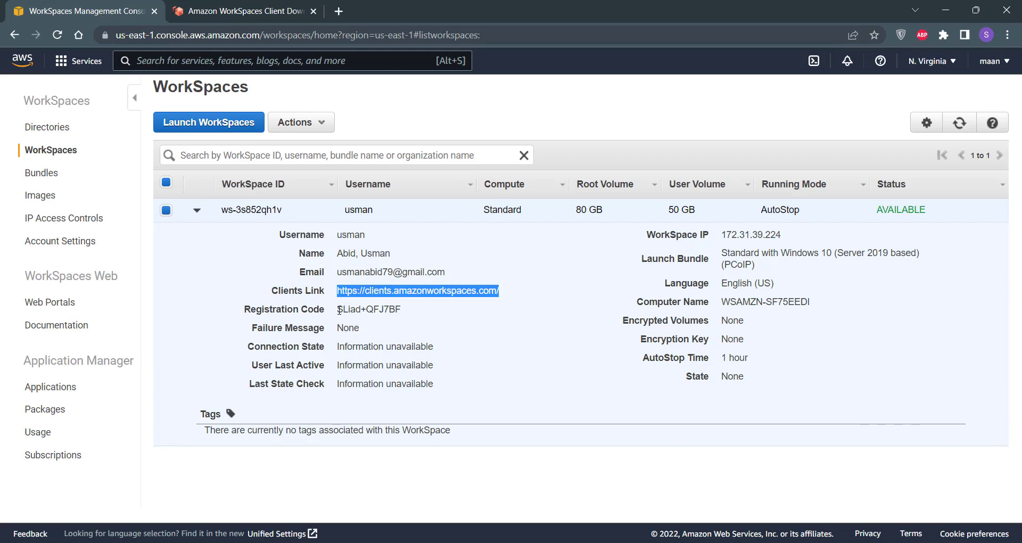
# Step: Copy the console's registration code into the WorkSpaces client and register it
pyautogui.moveTo(337, 310); pyautogui.dragTo(410, 313)
pyautogui.rightClick(409, 312)
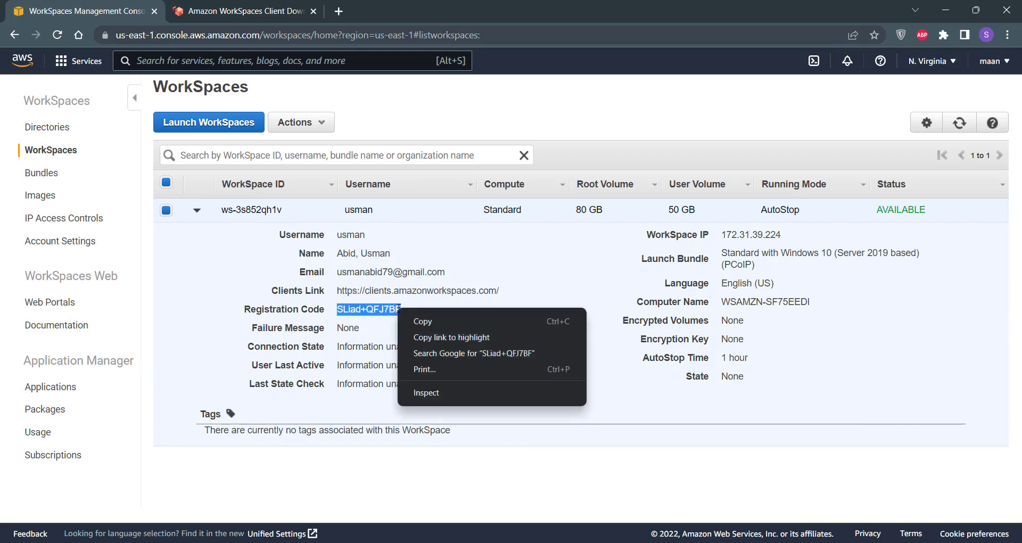
pyautogui.click(415, 319)
pyautogui.hotkey('alt', 'Tab')
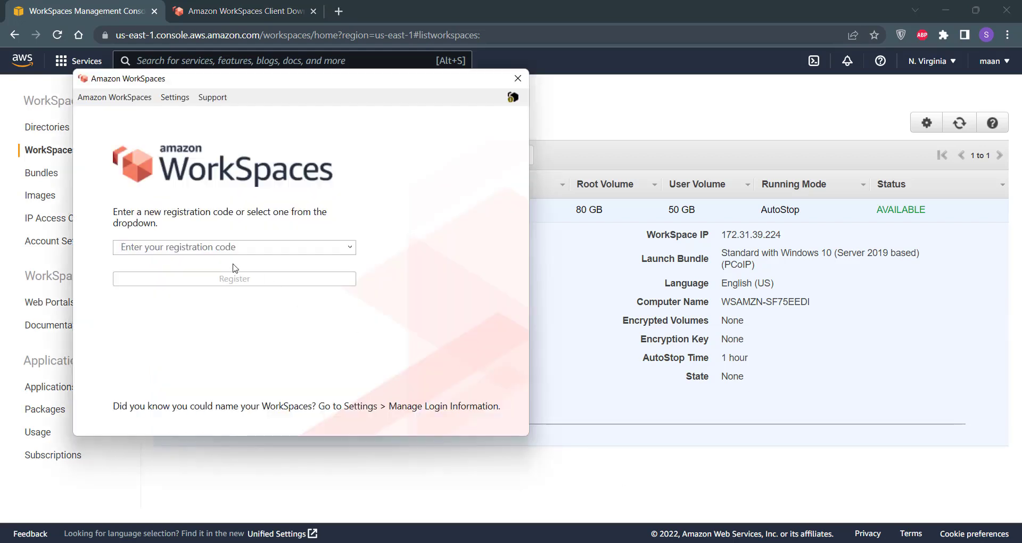
pyautogui.hotkey('ctrl', 'v')
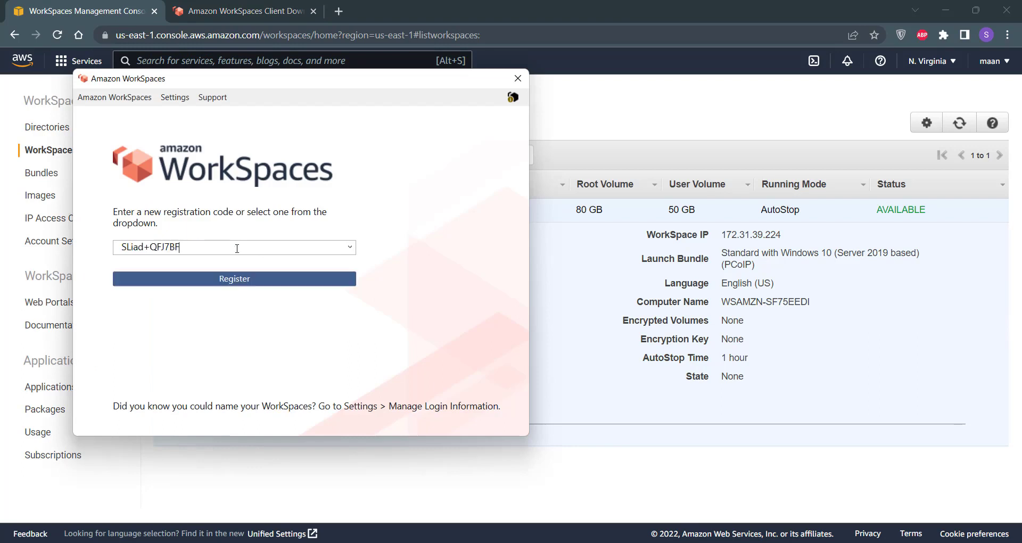
pyautogui.click(263, 285)
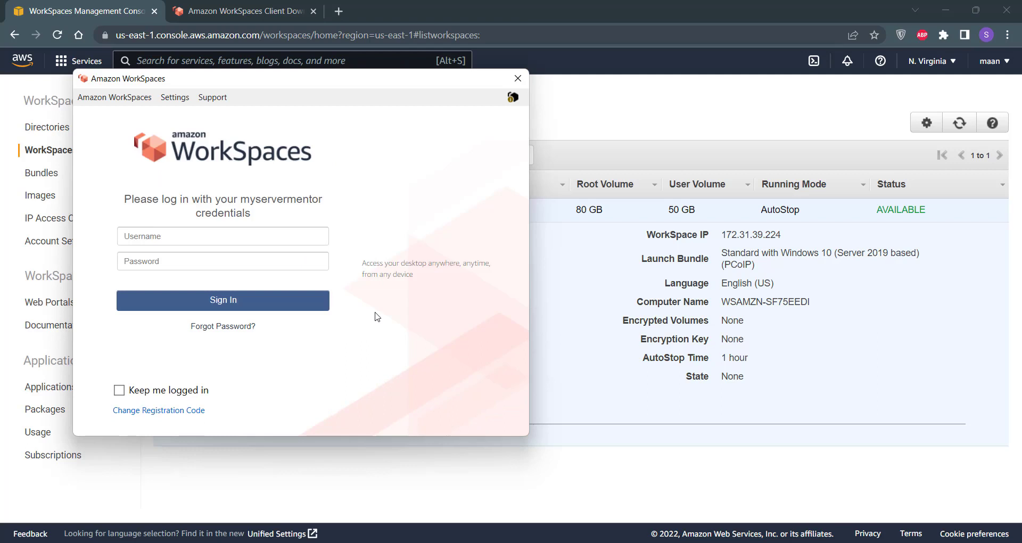
# Step: Select the client's username sign-in field, then go back to the console's WorkSpace details
pyautogui.click(298, 238)
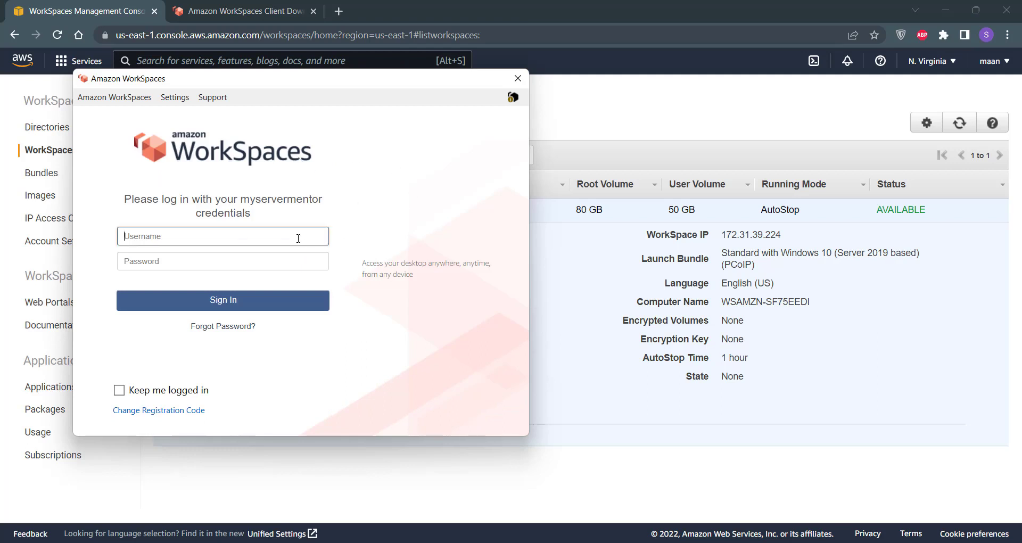
pyautogui.click(412, 228)
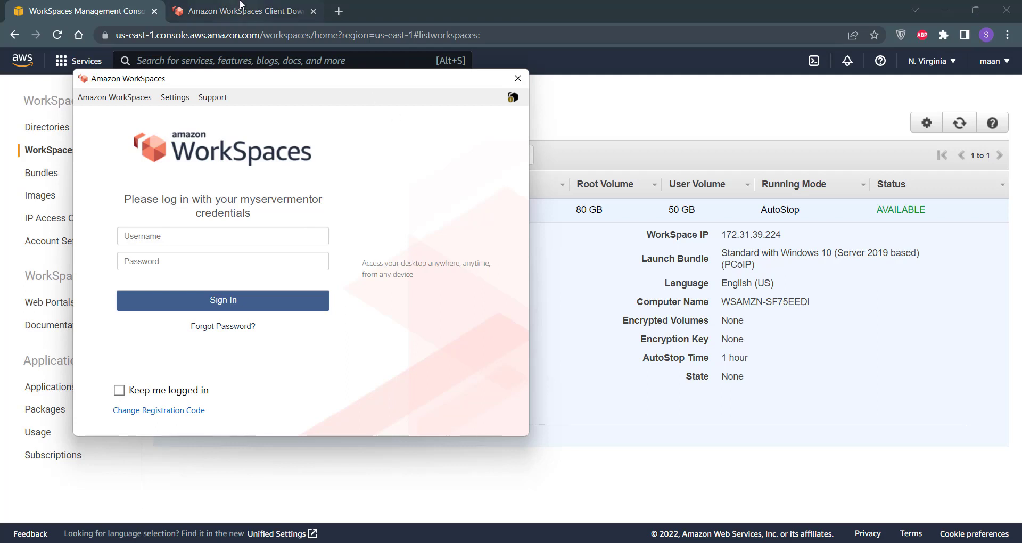
pyautogui.click(572, 319)
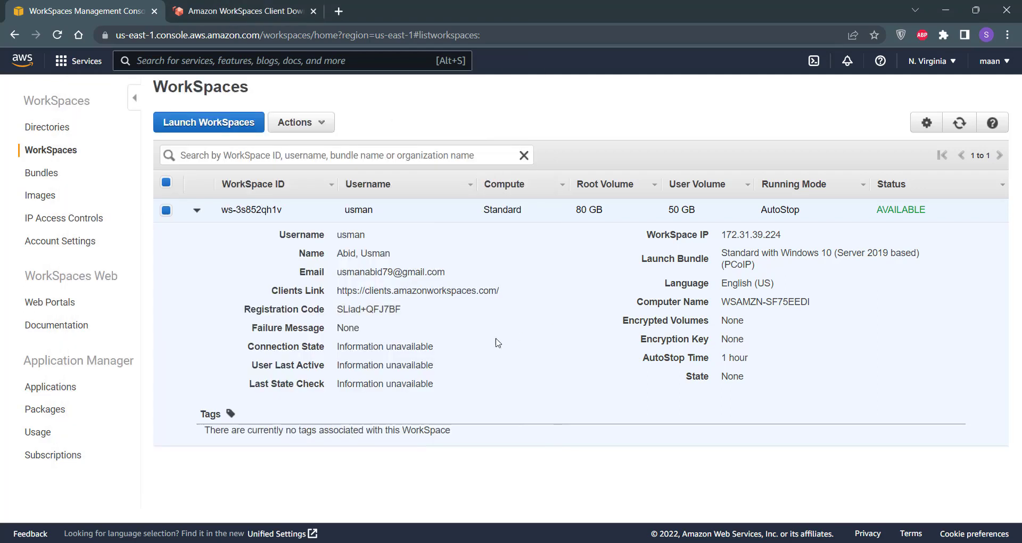
# Step: In Gmail, open the 'Your Amazon WorkSpace' email and follow its profile-setup link
pyautogui.tripleClick(451, 273)
pyautogui.click(482, 275)
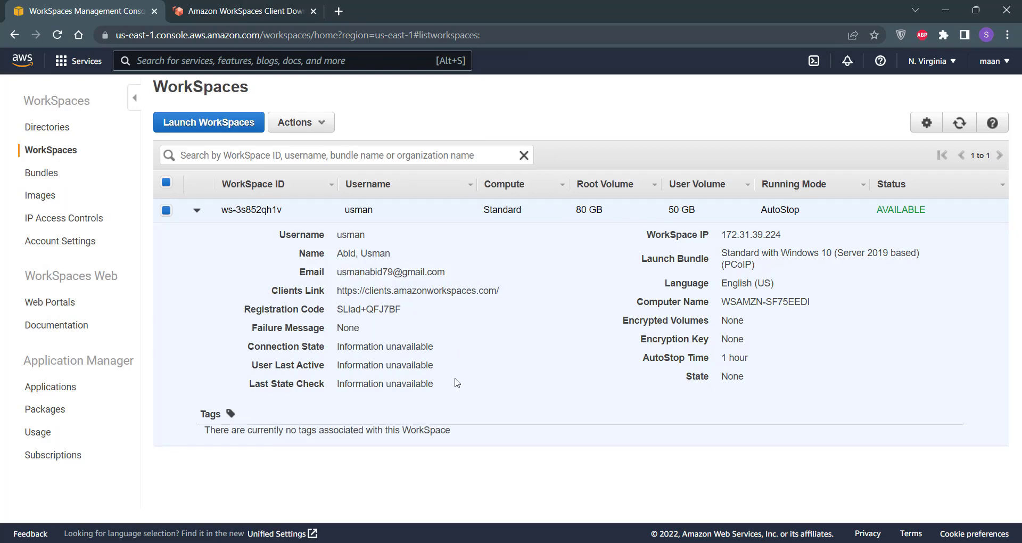
pyautogui.hotkey('alt', 'Tab')
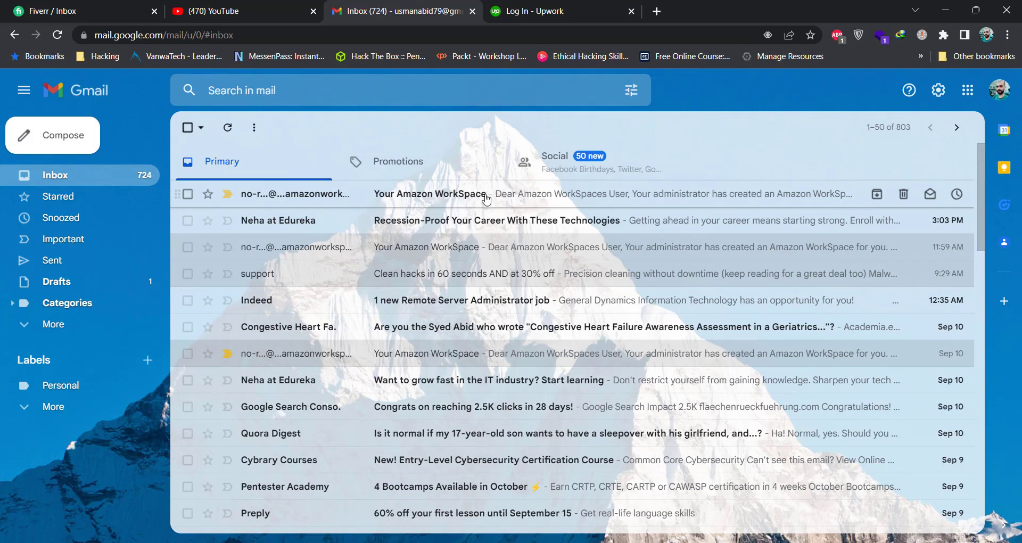
pyautogui.click(486, 199)
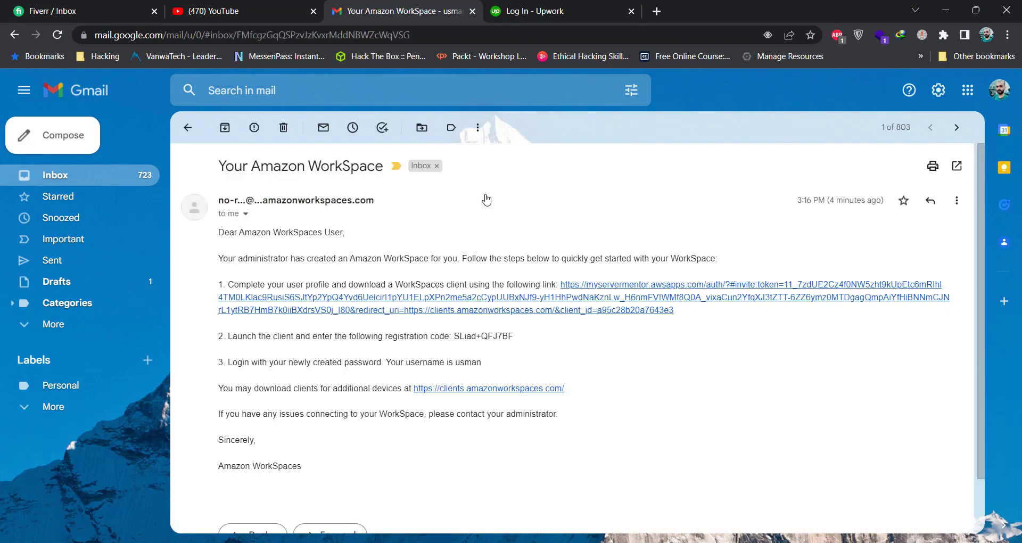
pyautogui.click(587, 319)
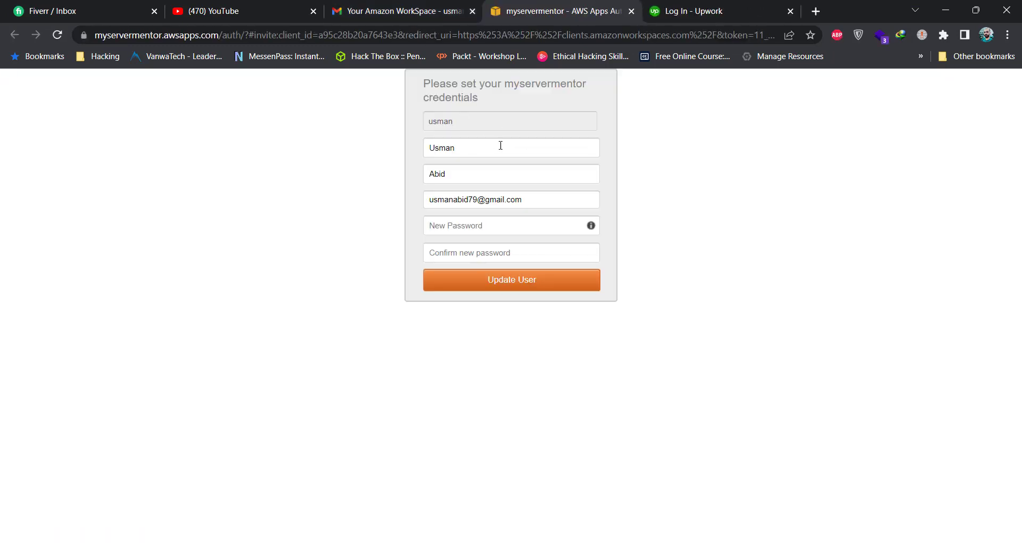
# Step: Enter and confirm a new password for the WorkSpace user, then submit with Update User
pyautogui.click(473, 229)
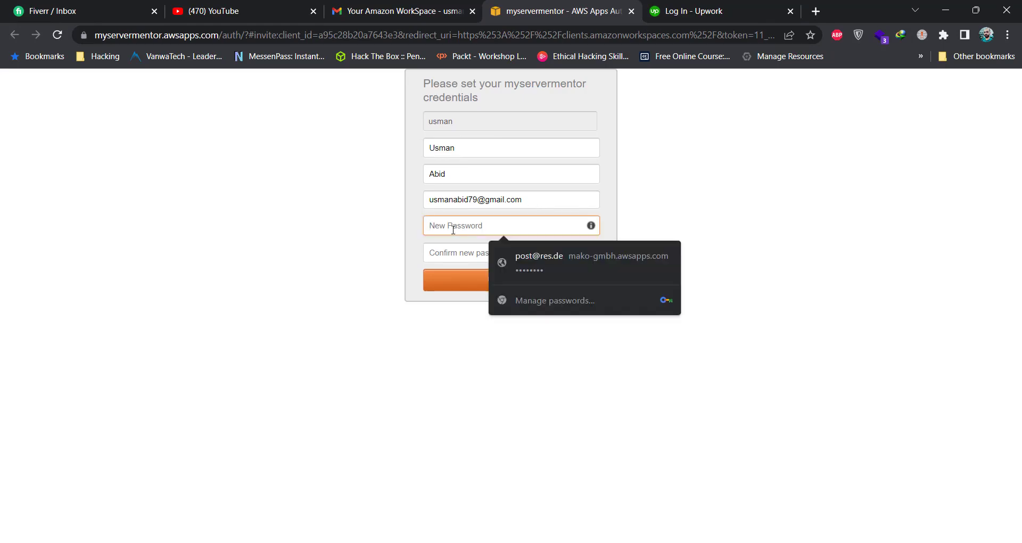
pyautogui.write('U•••')
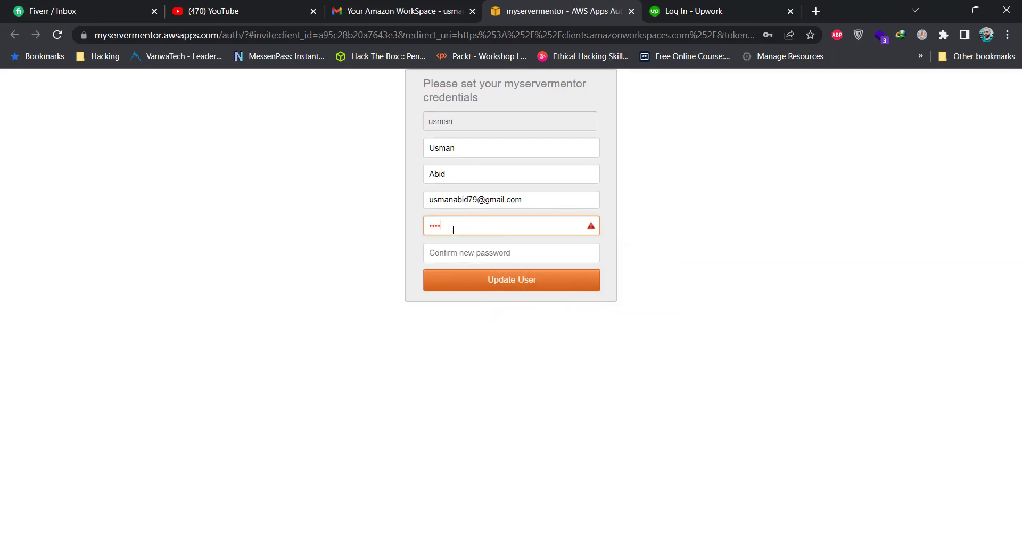
pyautogui.write('••••')
pyautogui.click(468, 246)
pyautogui.write('••••')
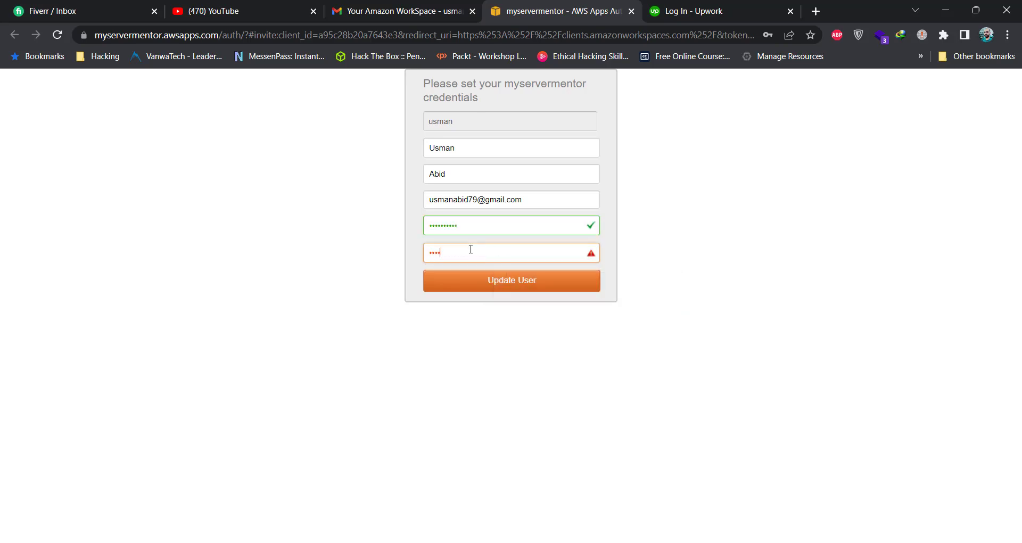
pyautogui.write('••••••')
pyautogui.click(536, 285)
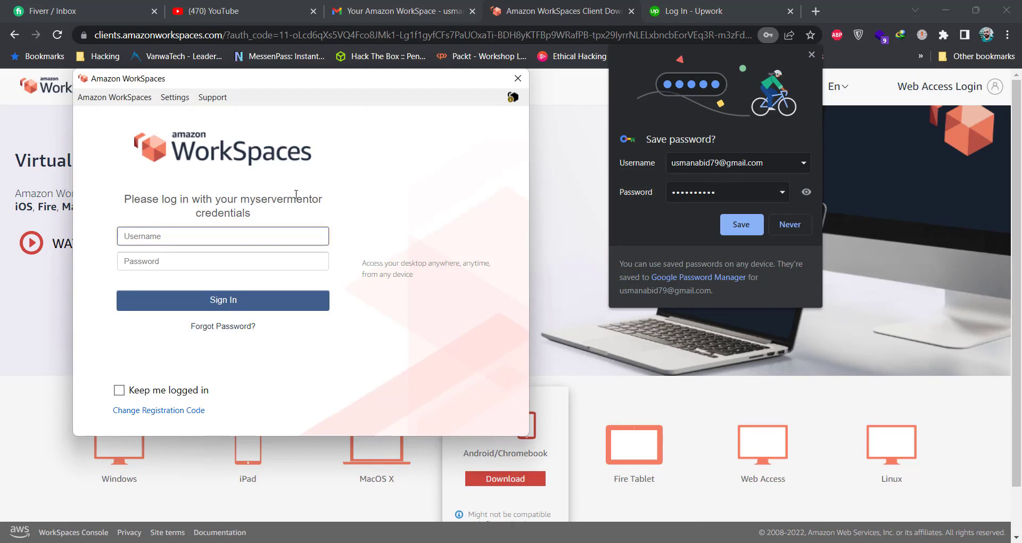
# Step: Sign in to the WorkSpaces client with the user's username and password, keeping login remembered
pyautogui.write('usman')
pyautogui.press('Tab')
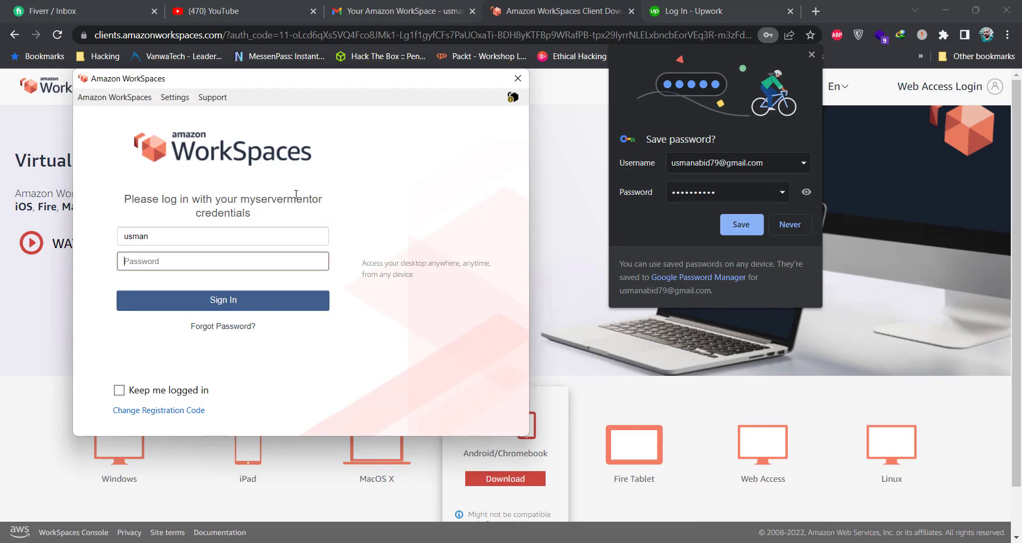
pyautogui.write('••••••••••')
pyautogui.click(119, 390)
pyautogui.click(263, 303)
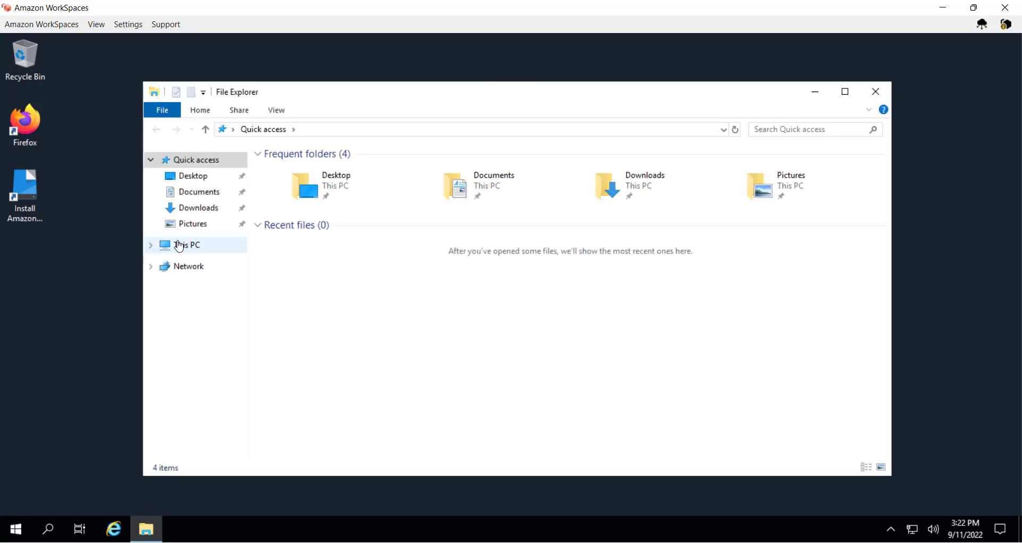
# Step: Show This PC in File Explorer and switch the WorkSpaces client to full screen
pyautogui.click(179, 246)
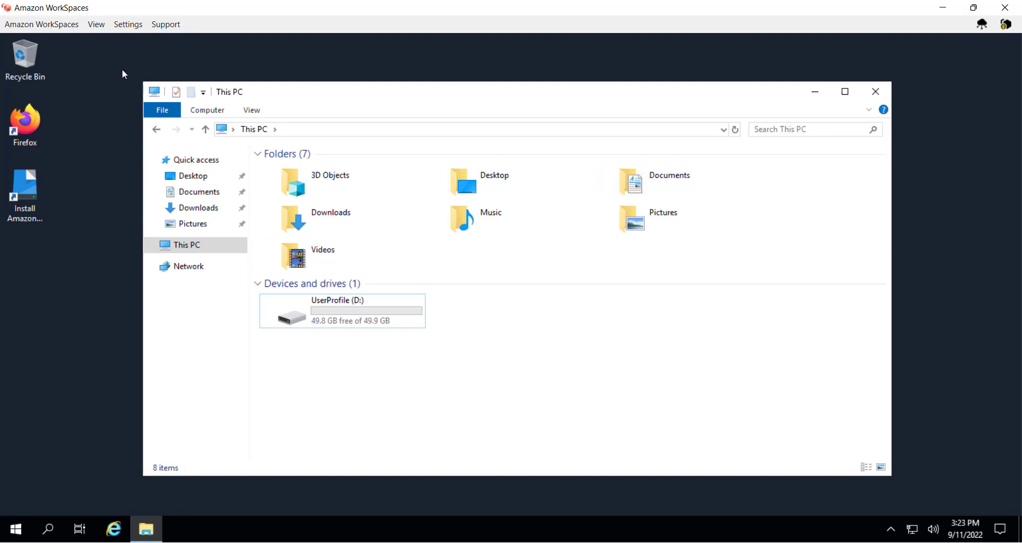
pyautogui.click(96, 28)
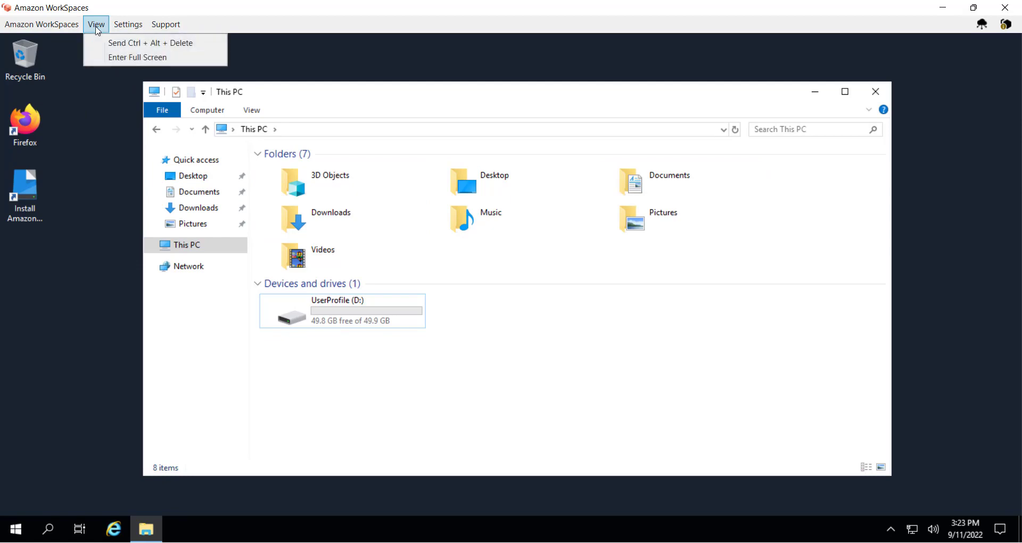
pyautogui.click(152, 59)
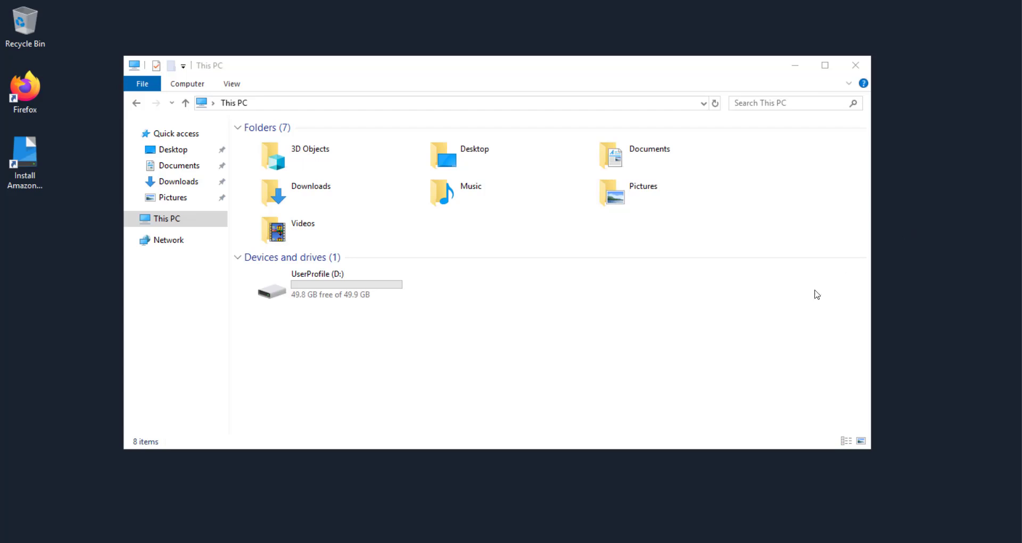
pyautogui.click(797, 314)
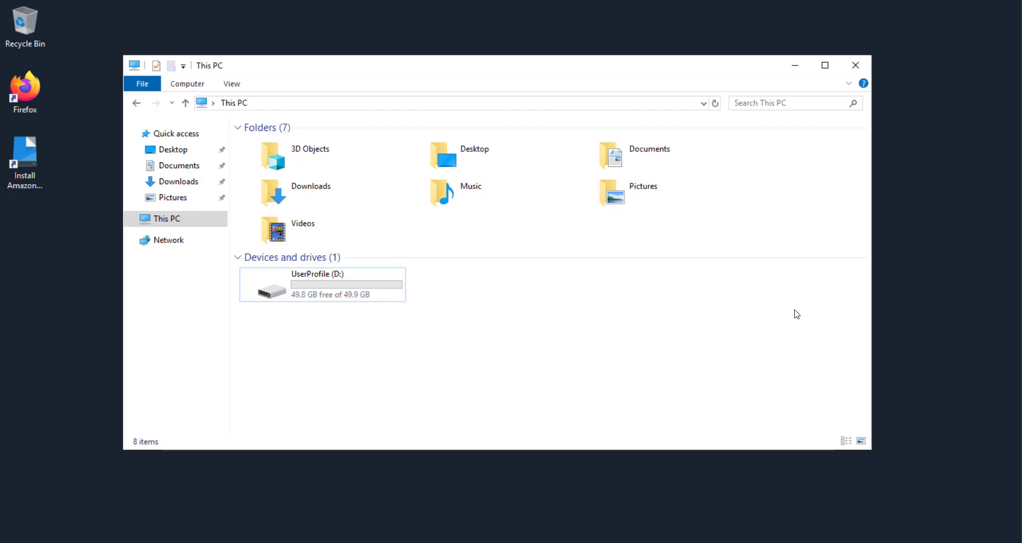